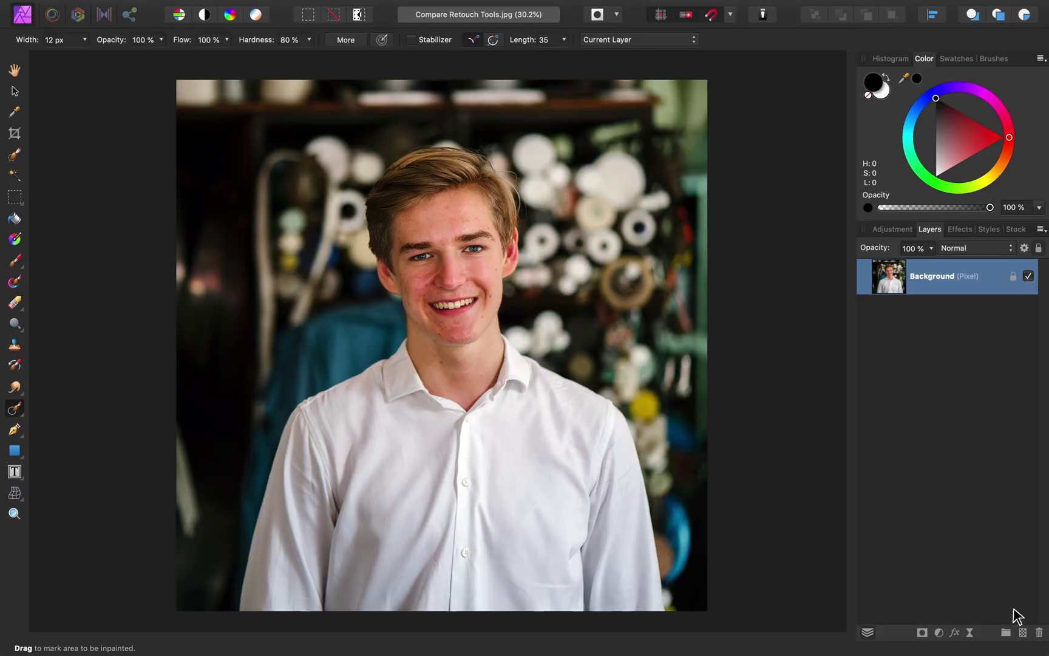
Add a new pixel layer above Background and set the Inpainting Brush to sample Current Layer & Below
left_click(1023, 633)
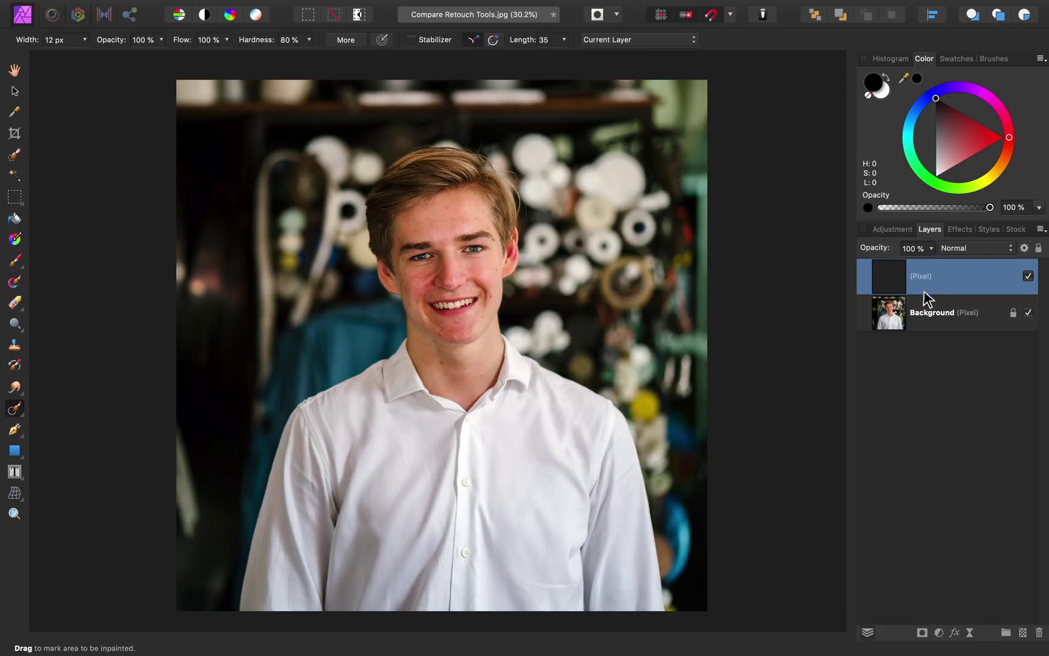
left_click(641, 40)
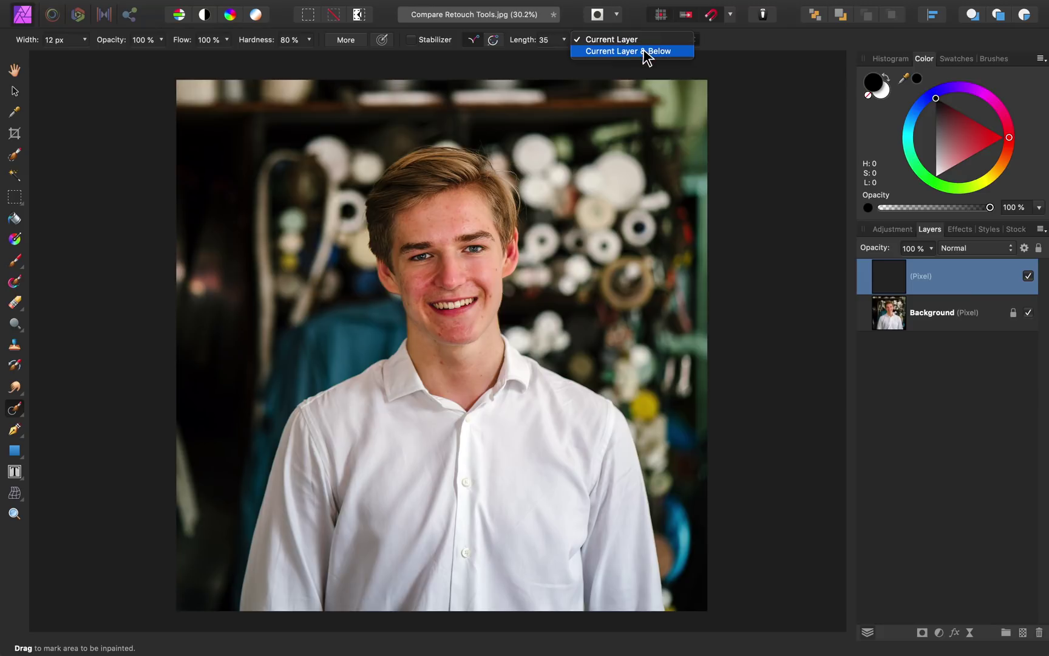
left_click(644, 49)
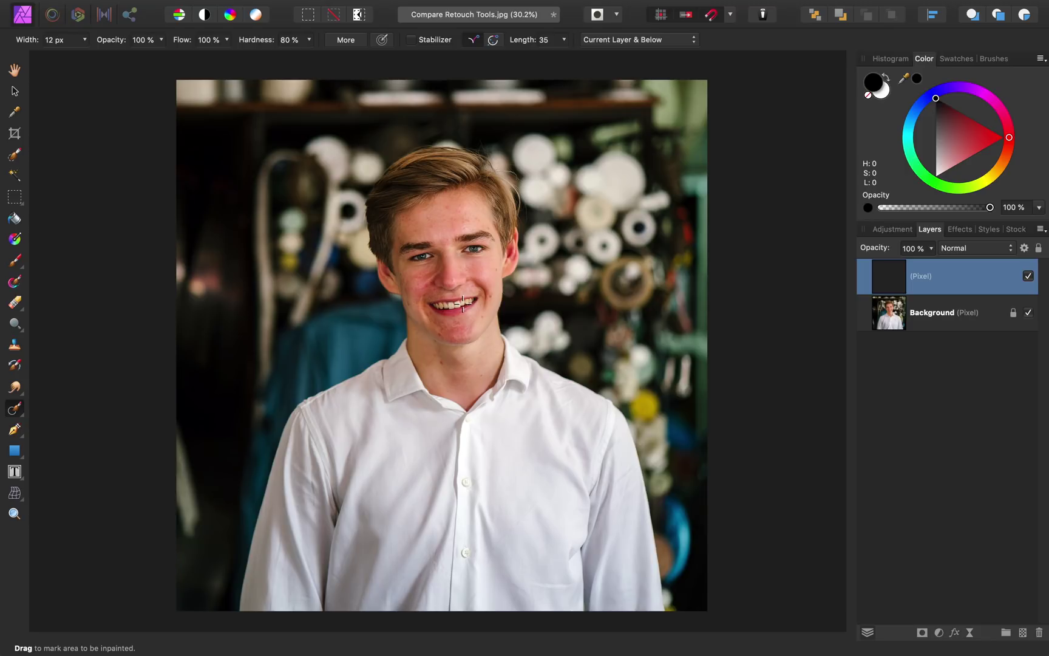
Inpaint the large red blemish on the left side of the chin and compare it with the original by toggling the retouch layer's visibility
scroll(441, 330, "up", 10)
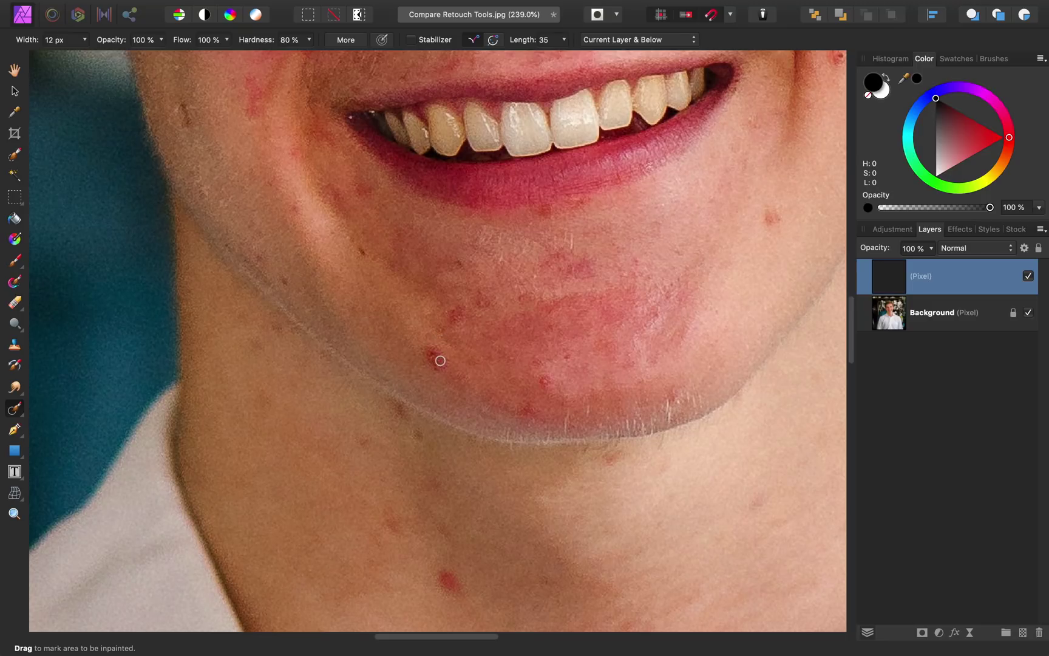
mouse_move(432, 349)
left_mouse_down()
mouse_move(440, 368)
mouse_move(429, 366)
mouse_move(437, 358)
left_mouse_up()
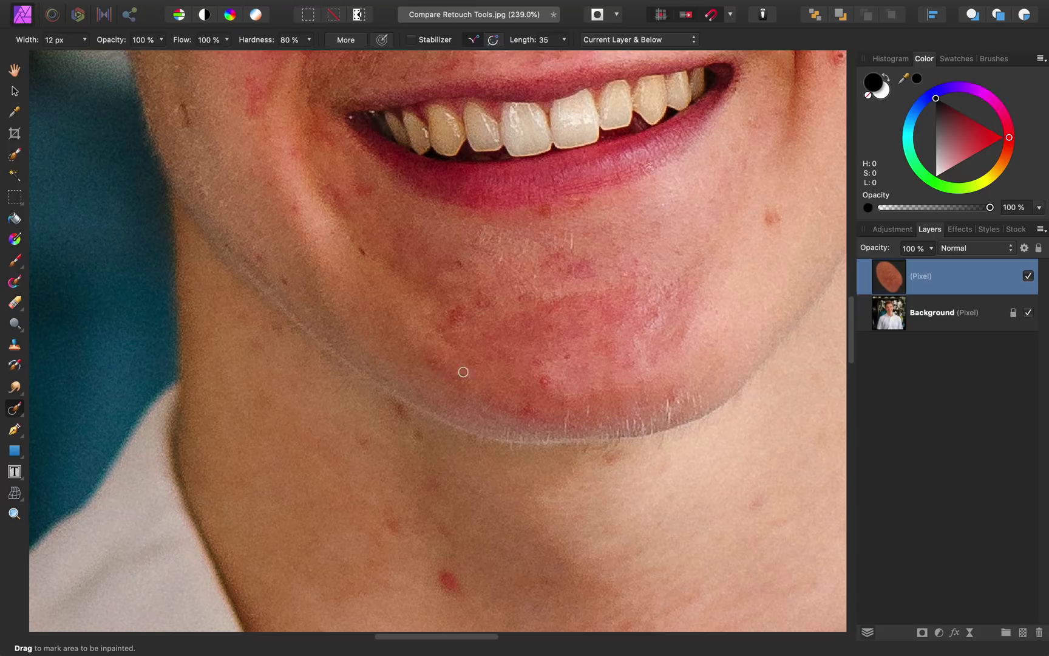
left_click_drag(431, 363, 440, 365)
left_click(1029, 278)
left_click(1028, 277)
Inpaint the remaining small blemishes across the chin, below the mouth and along the jaw, and compare the result with the original by toggling layer visibility
left_click_drag(550, 380, 545, 382)
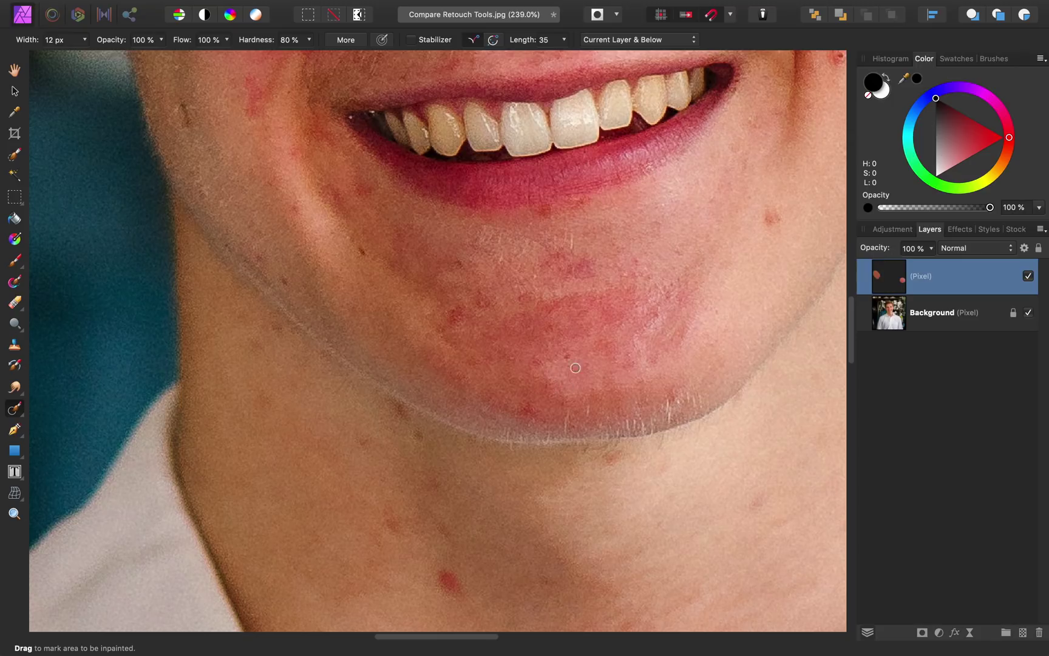
left_click(536, 362)
left_click(526, 409)
left_click(450, 319)
left_click(464, 311)
left_click(486, 302)
left_click(480, 241)
mouse_move(572, 247)
left_mouse_down()
mouse_move(572, 236)
mouse_move(553, 246)
left_mouse_up()
left_click(519, 288)
left_click(338, 234)
left_click(284, 284)
left_click(334, 193)
left_click(441, 305)
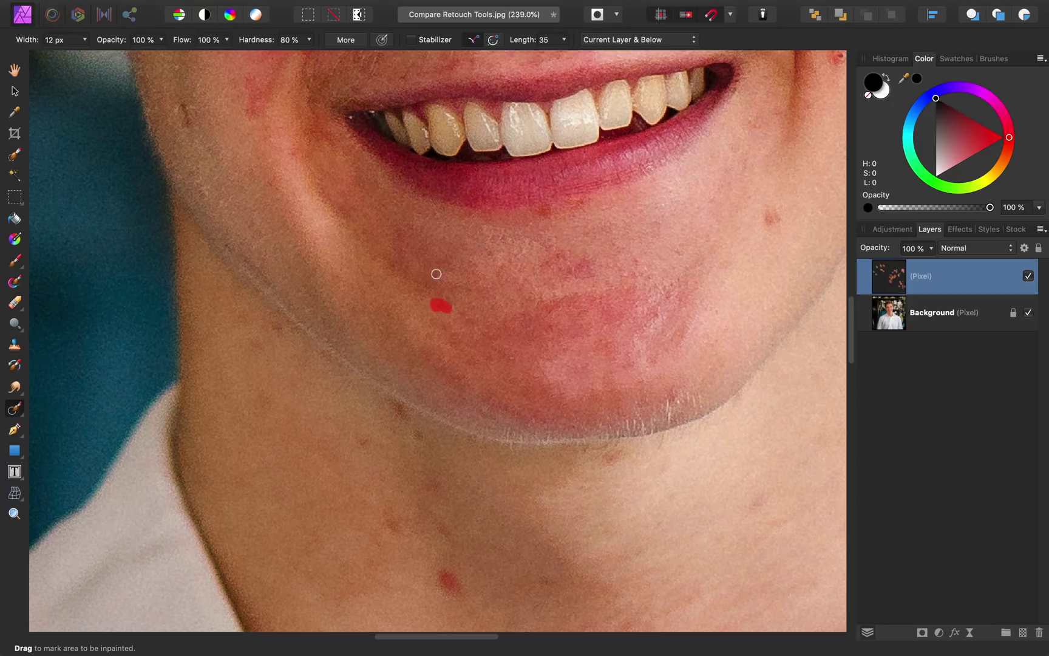
left_click(459, 308)
left_click(492, 236)
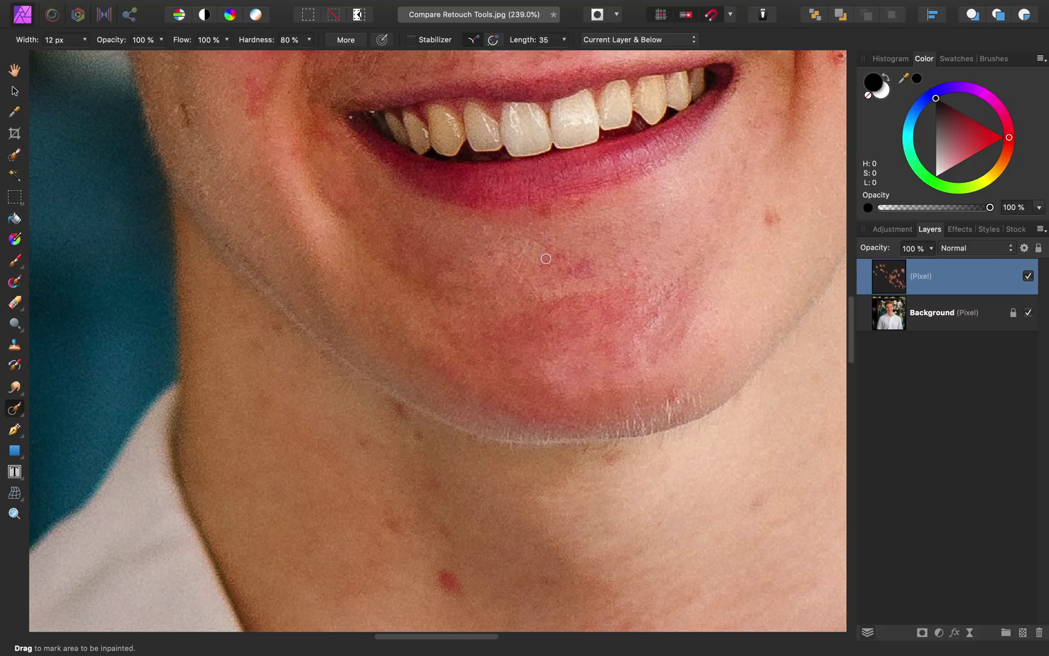
left_click(1028, 275)
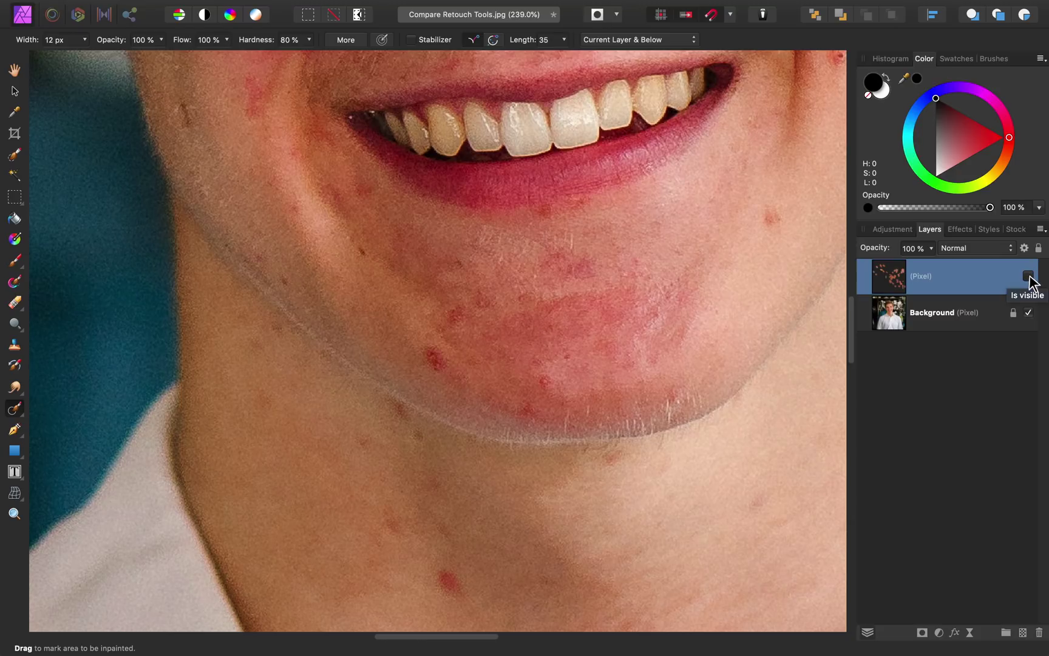
left_click(1028, 275)
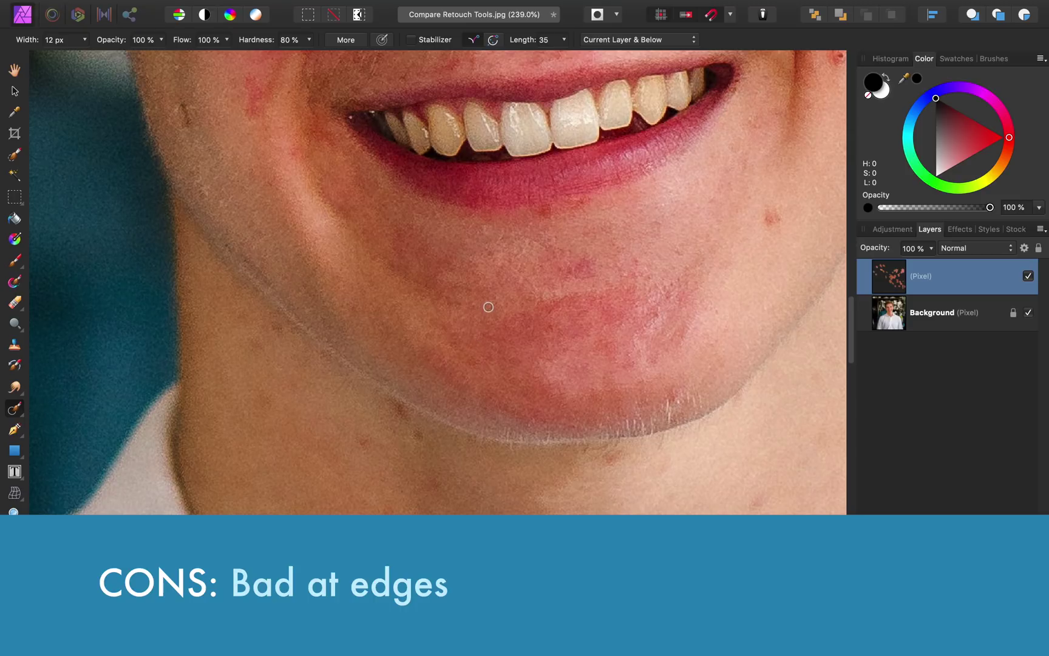
Inpaint the red spots along the lower lip's edge and compare the lip line with the retouch layer hidden and shown
scroll(574, 210, "up", 5)
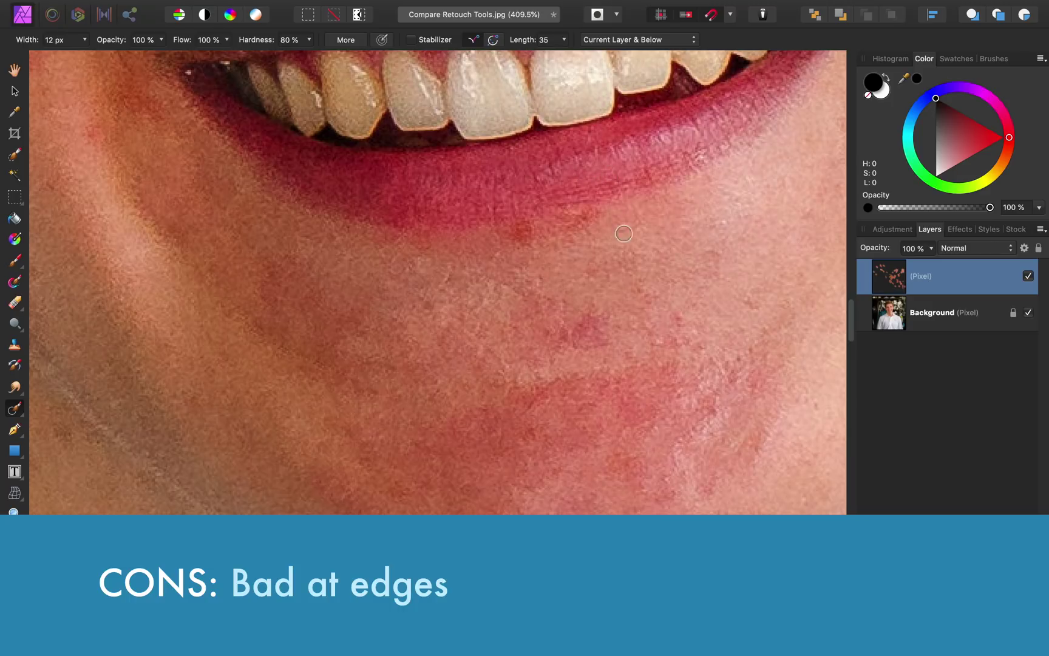
mouse_move(586, 211)
left_mouse_down()
mouse_move(530, 222)
mouse_move(534, 233)
mouse_move(527, 218)
mouse_move(535, 234)
left_mouse_up()
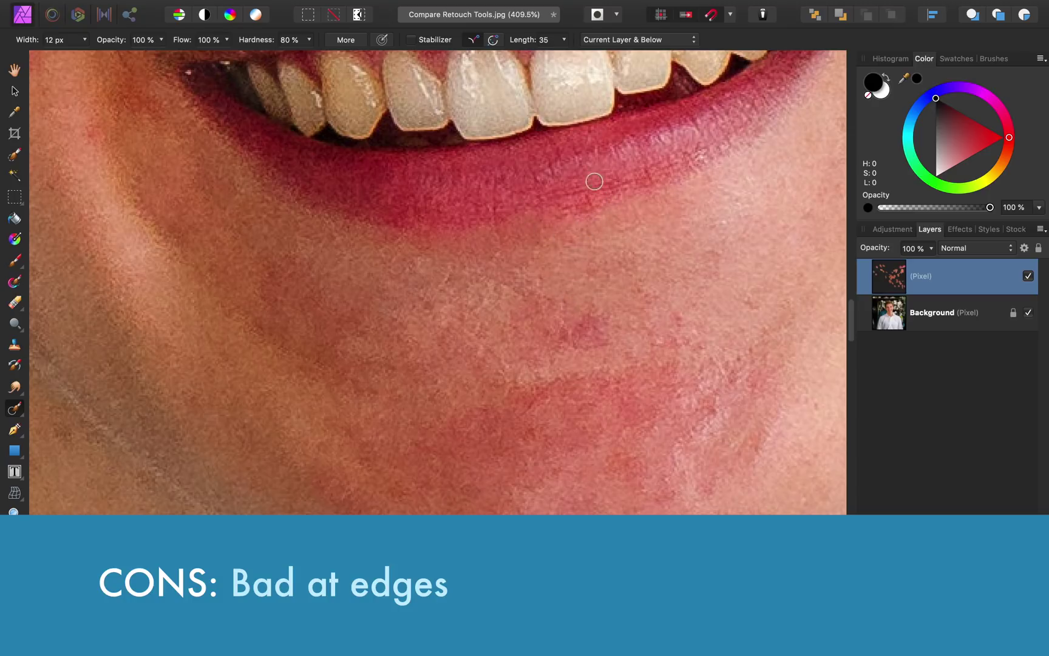
left_click(1028, 276)
left_click(1028, 276)
left_click(1028, 276)
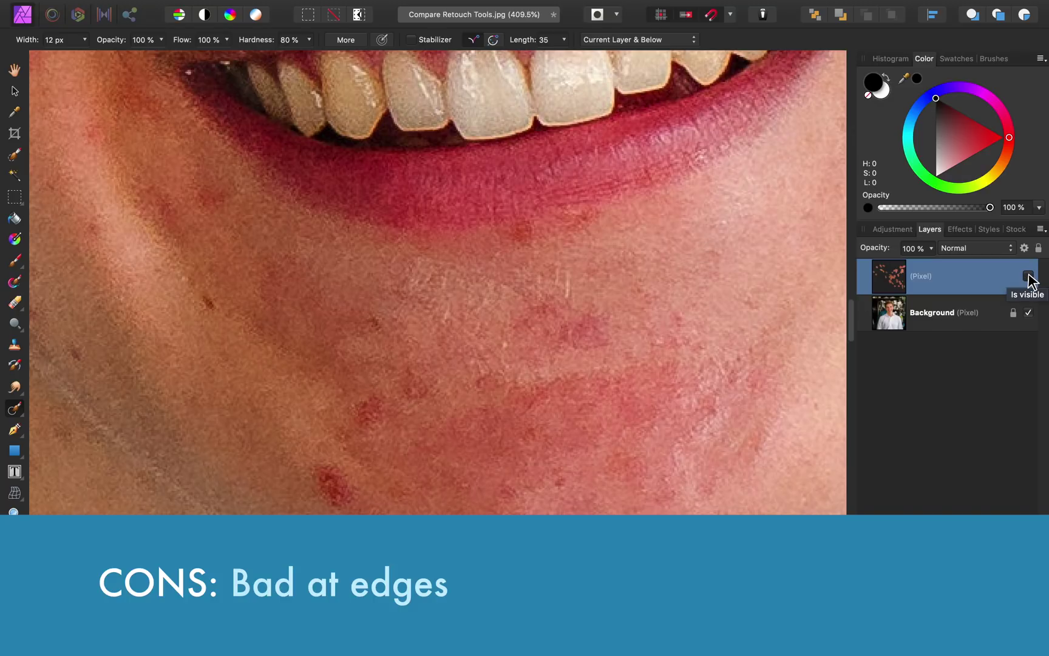
left_click(1029, 277)
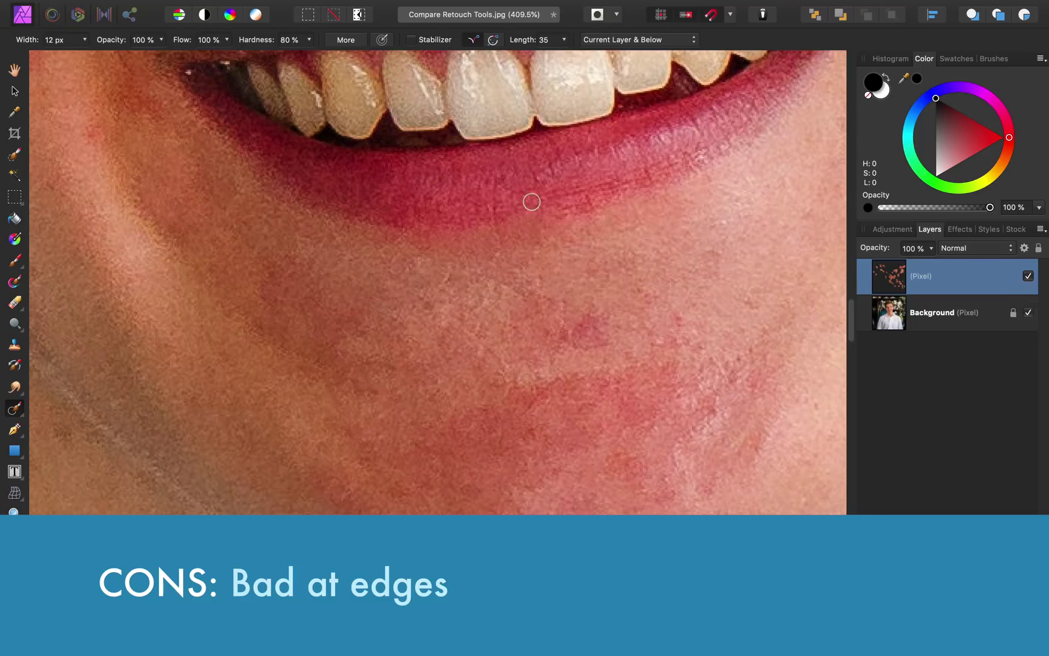
left_click(1028, 276)
left_click(1028, 277)
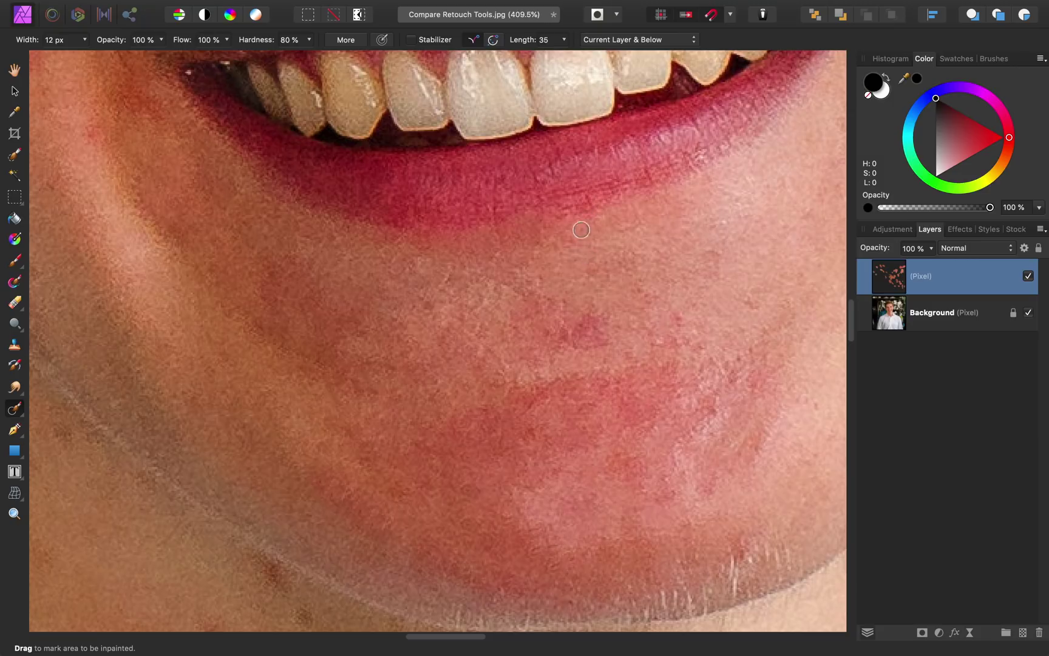
Erase the inpainted patch along the lower lip's edge with the Erase Brush reduced to 148.8 px width
left_click(14, 301)
key("bracketleft")
key("bracketleft")
key("bracketleft")
key("bracketleft")
key("bracketleft")
key("bracketleft")
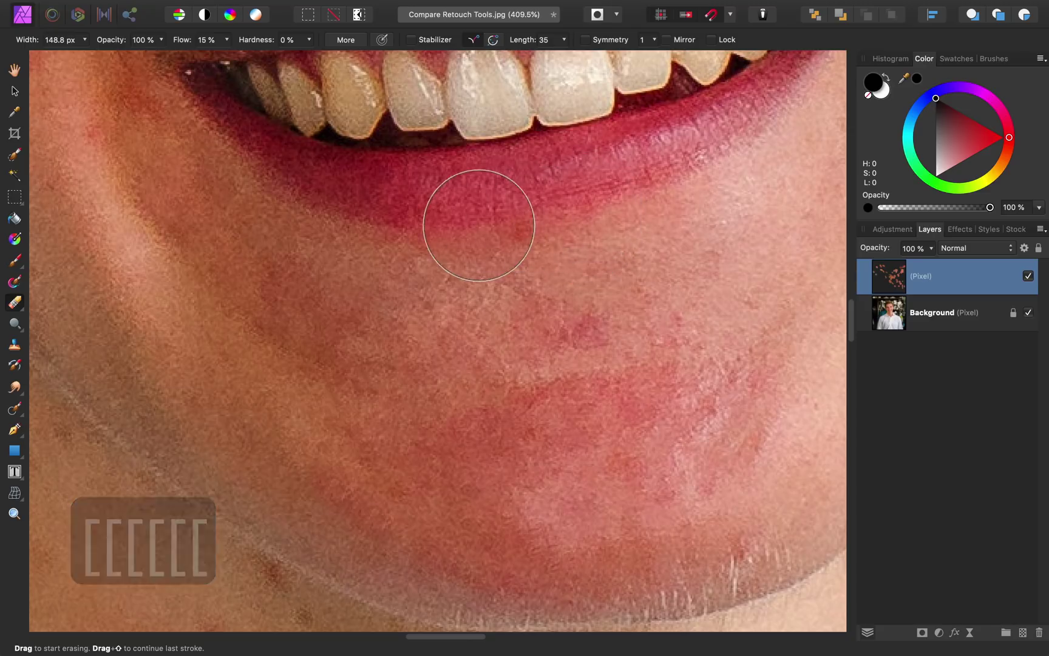
left_click_drag(628, 251, 569, 236)
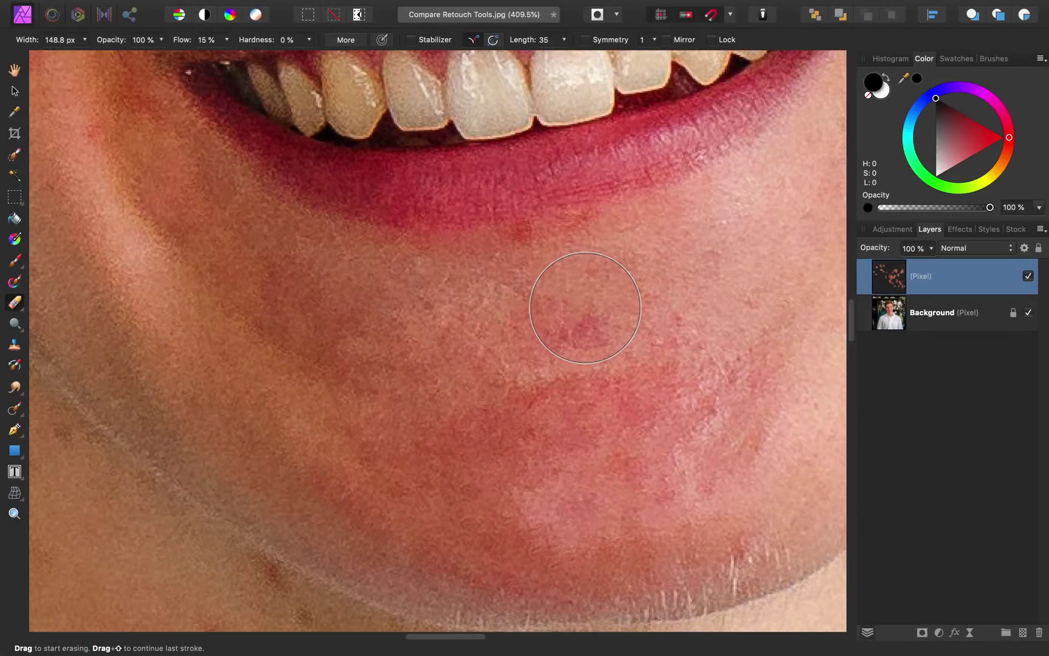
Switch to the Clone Brush and set its source to Current Layer & Below
left_click(15, 347)
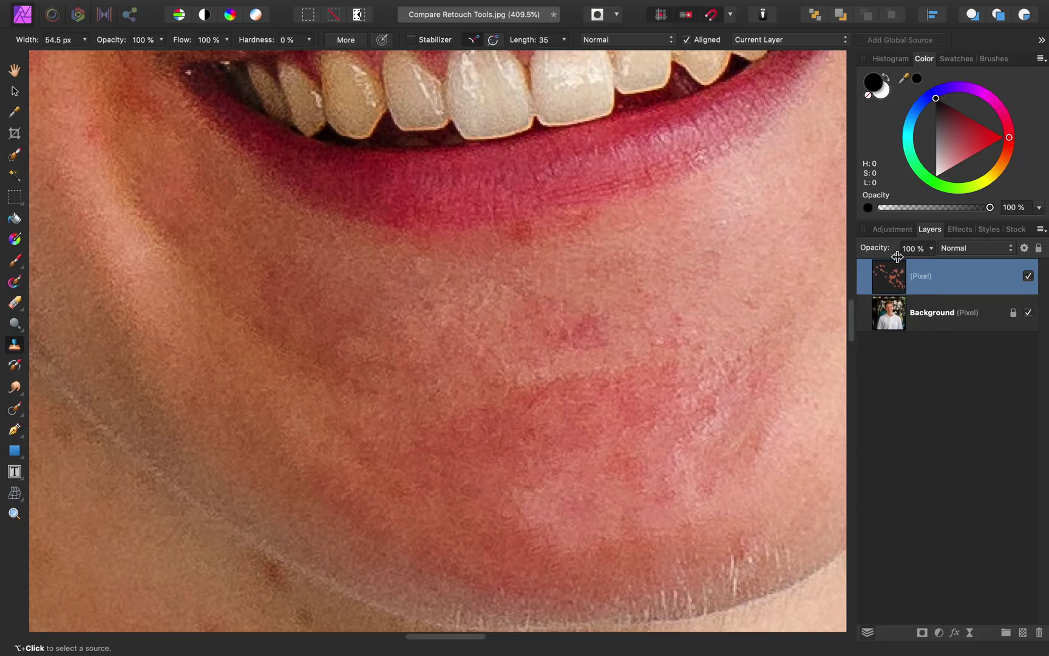
left_click(802, 39)
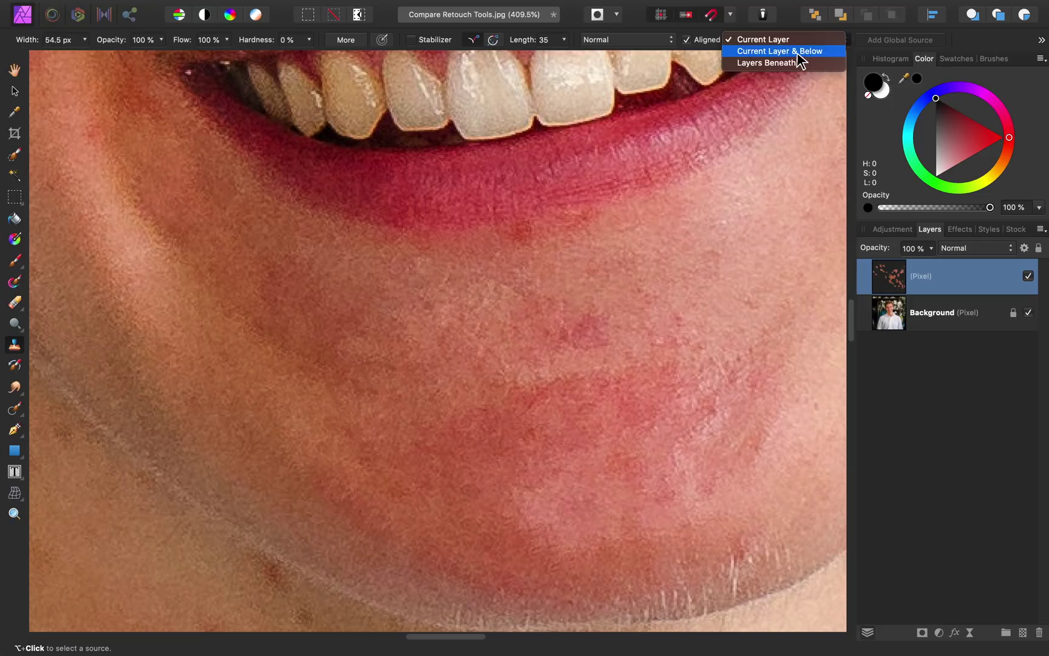
left_click(799, 51)
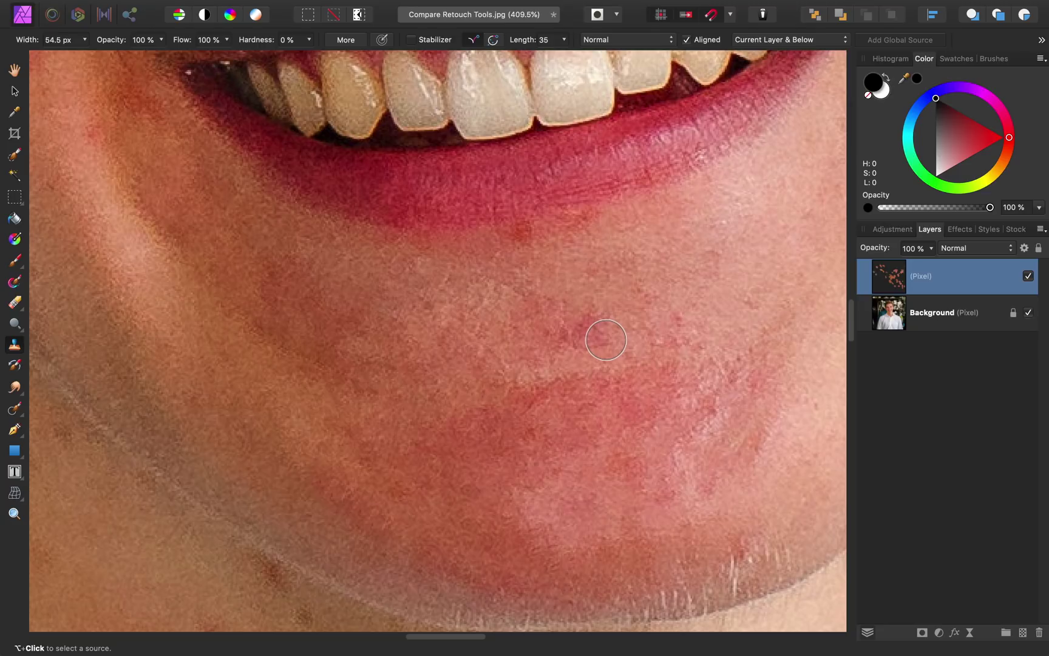
Clone clean skin over the two red blemishes and the small white spot on the upper part of the left cheek
scroll(606, 340, "up", 15)
scroll(605, 340, "left", 8)
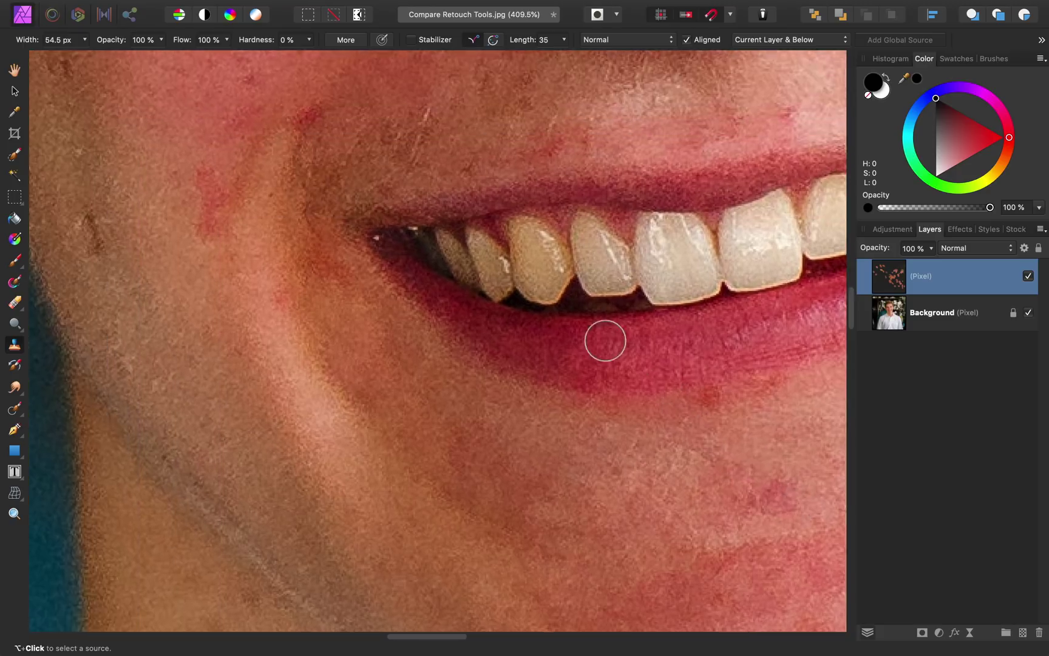
scroll(605, 340, "up", 1)
scroll(605, 340, "right", 1)
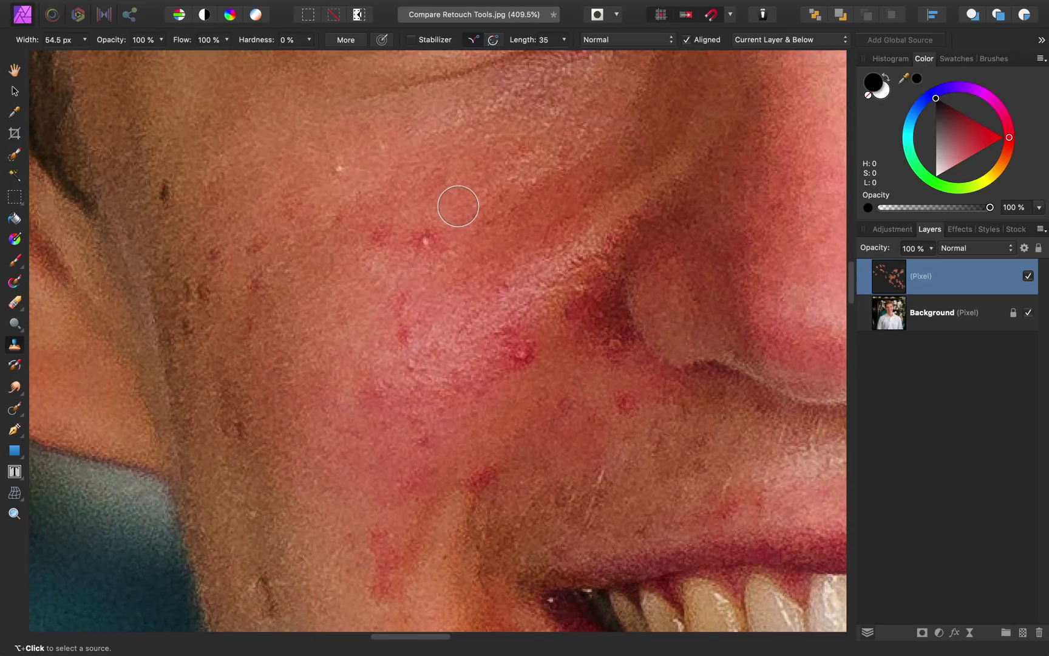
left_click(459, 203, "alt")
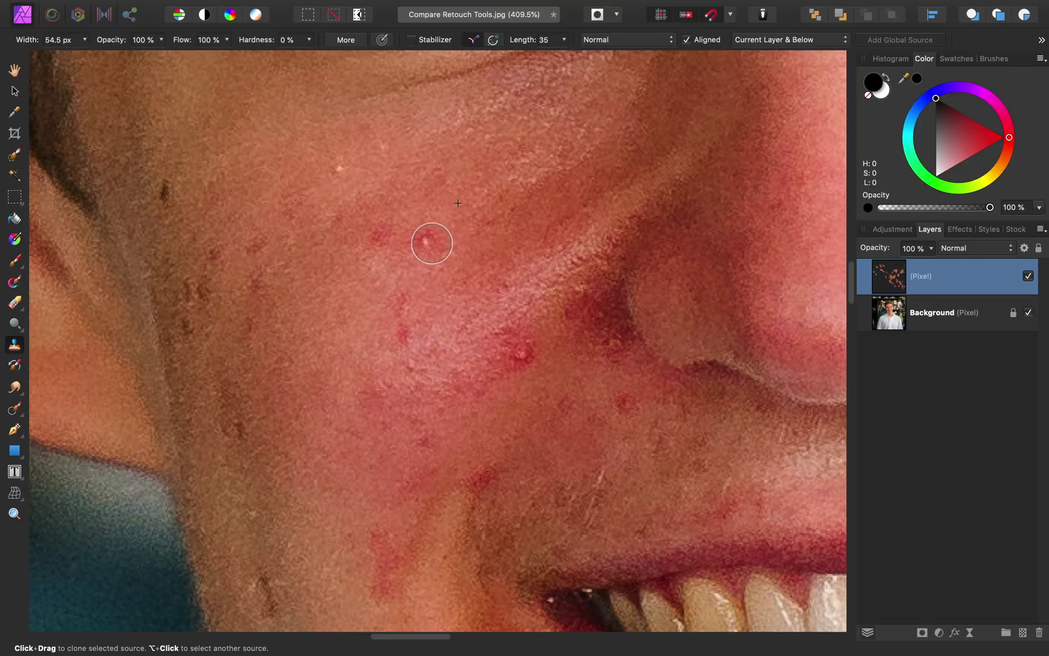
left_click_drag(427, 241, 430, 241)
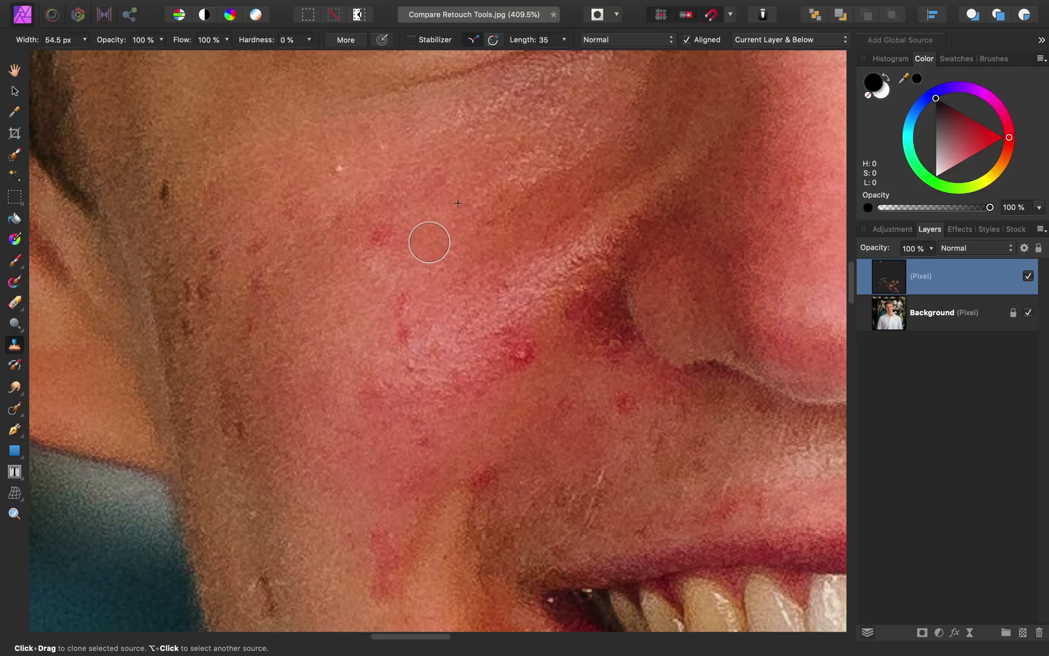
left_click(478, 287)
left_click(386, 236)
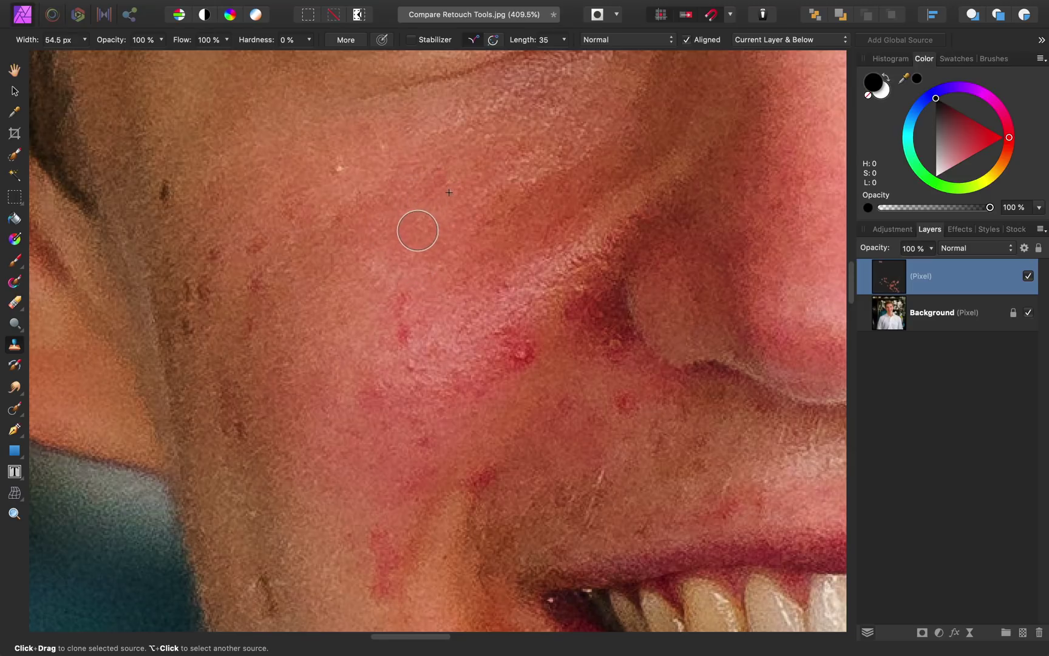
left_click(347, 170)
left_click(340, 168)
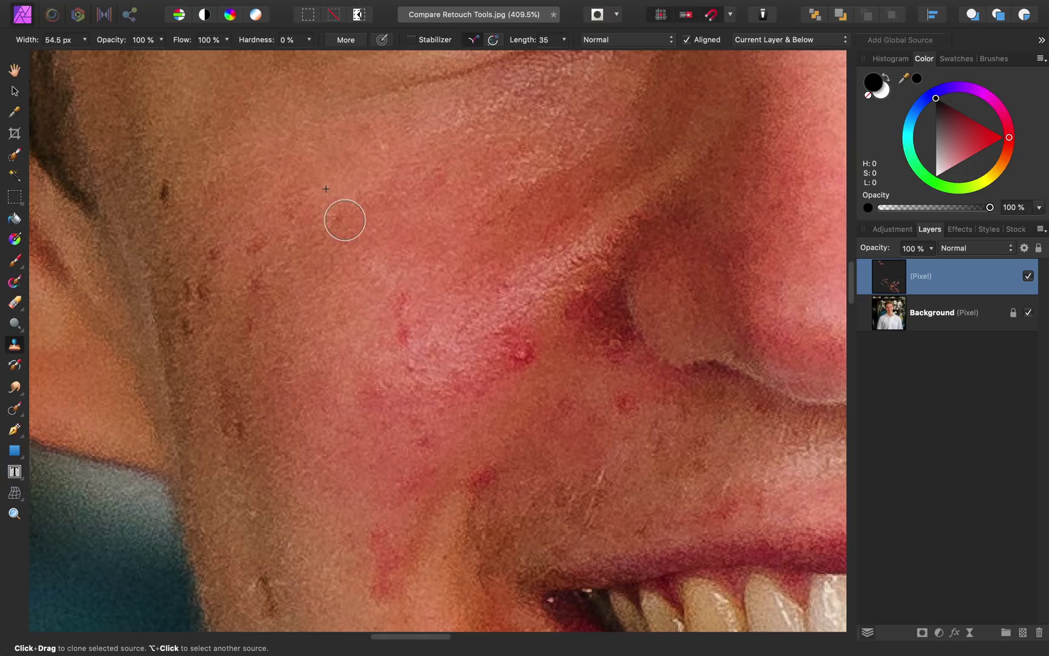
left_click(337, 214)
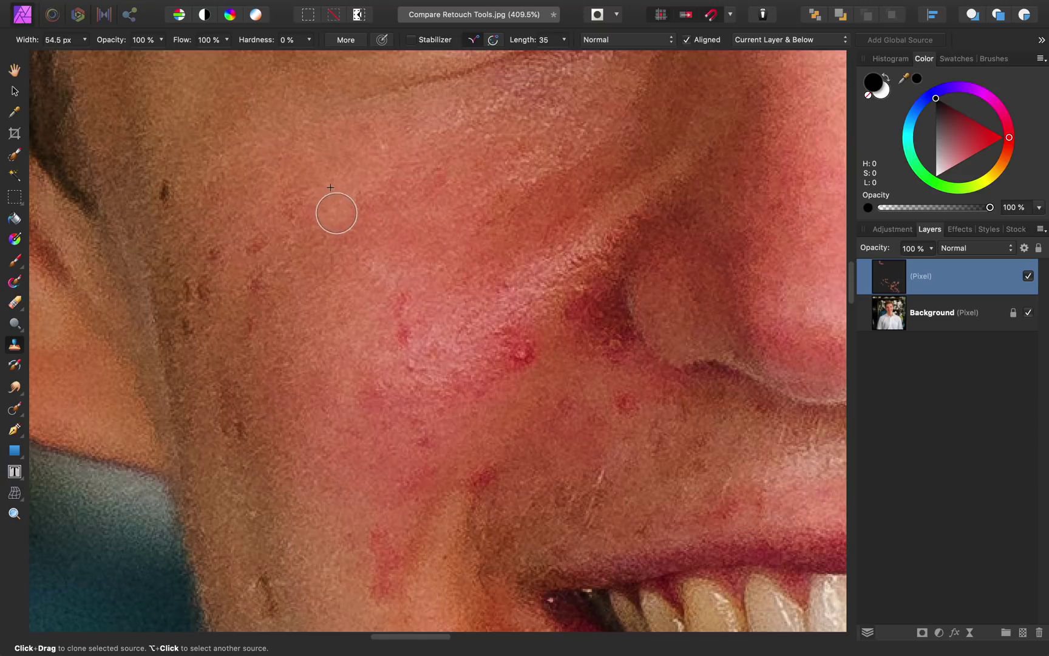
Clone clean skin over the red marks in the middle of the cheek, the spots toward the ear and the blemish beside the nose
left_click(378, 275)
left_click(399, 263, "alt")
left_click(392, 304)
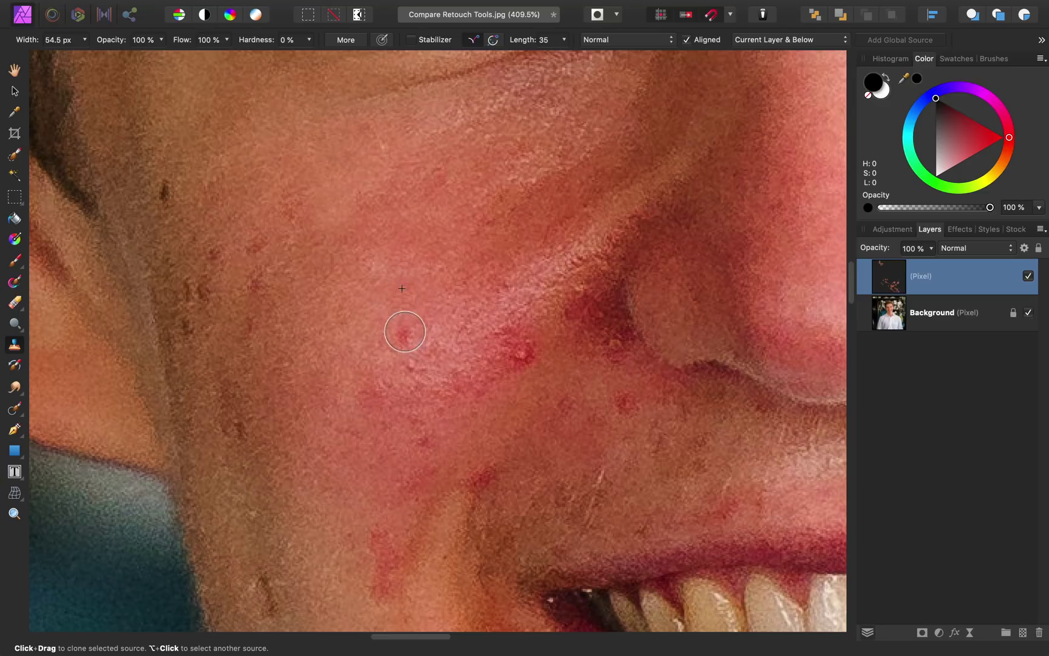
left_click(397, 334)
left_click(253, 242)
left_click(256, 281)
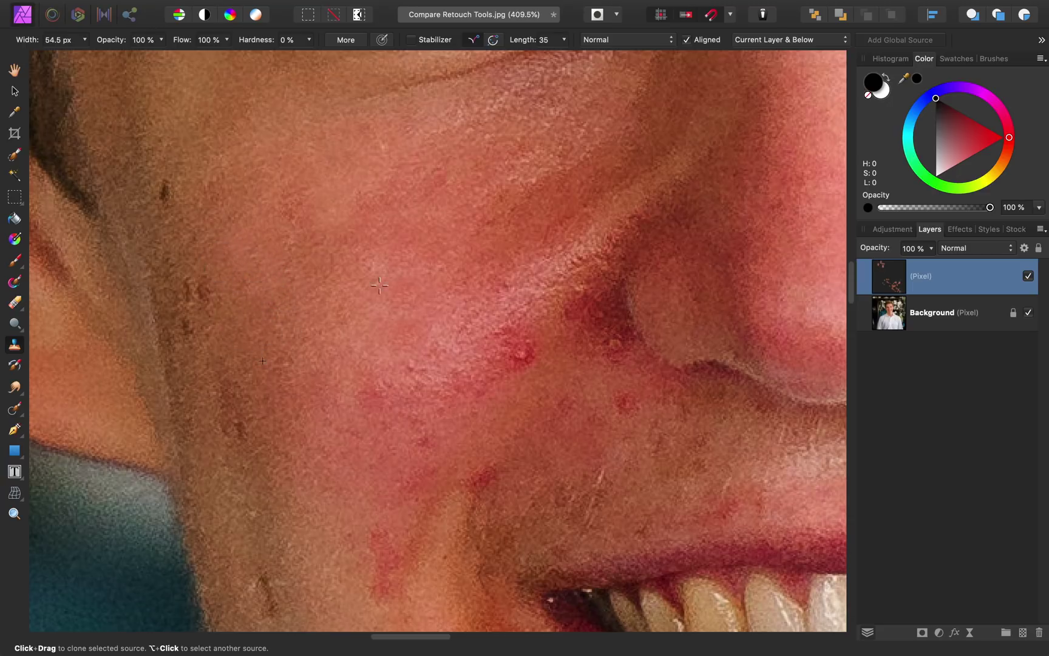
left_click(528, 349)
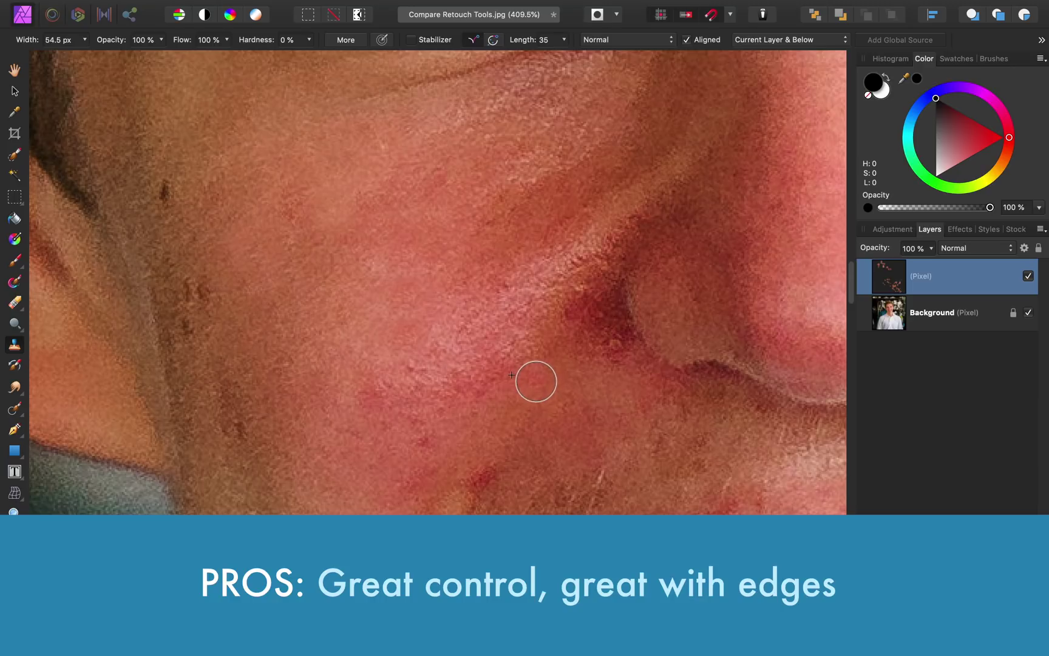
Clone nearby skin over the red spots just below the lower lip and hide the retouch layer to compare with the original
scroll(537, 383, "down", 10)
scroll(536, 383, "right", 5)
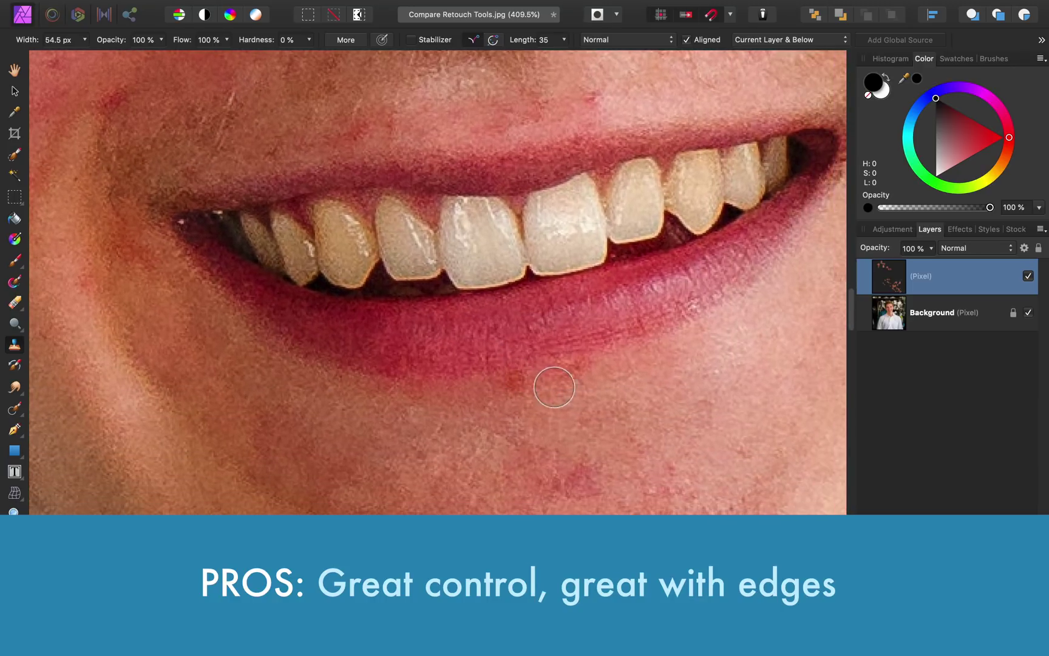
scroll(554, 387, "right", 1)
left_click(589, 375, "alt")
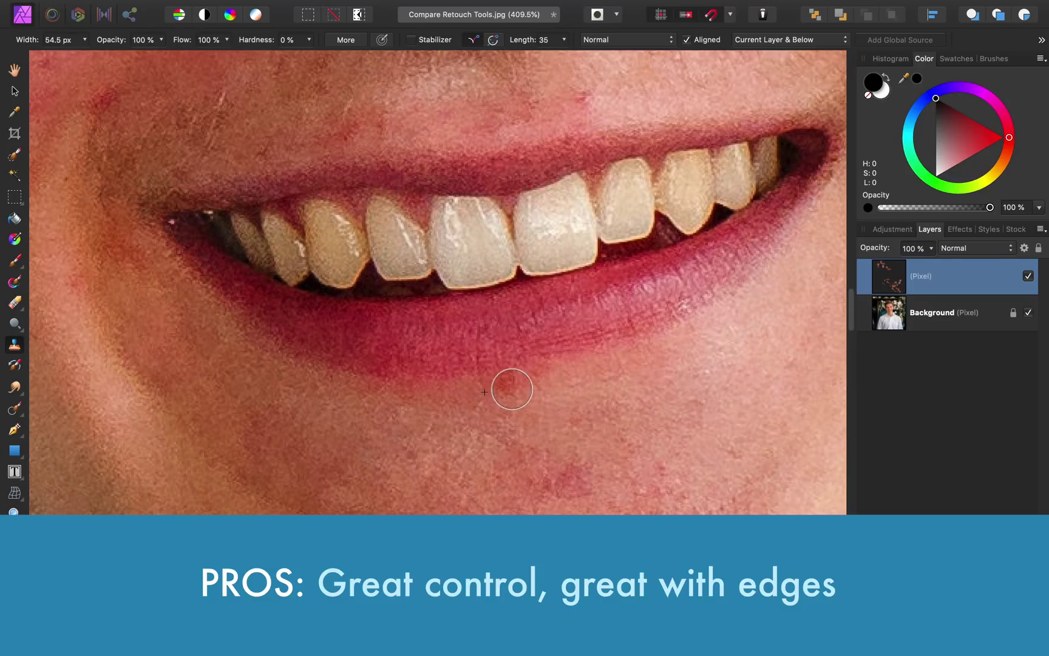
left_click(535, 403, "alt")
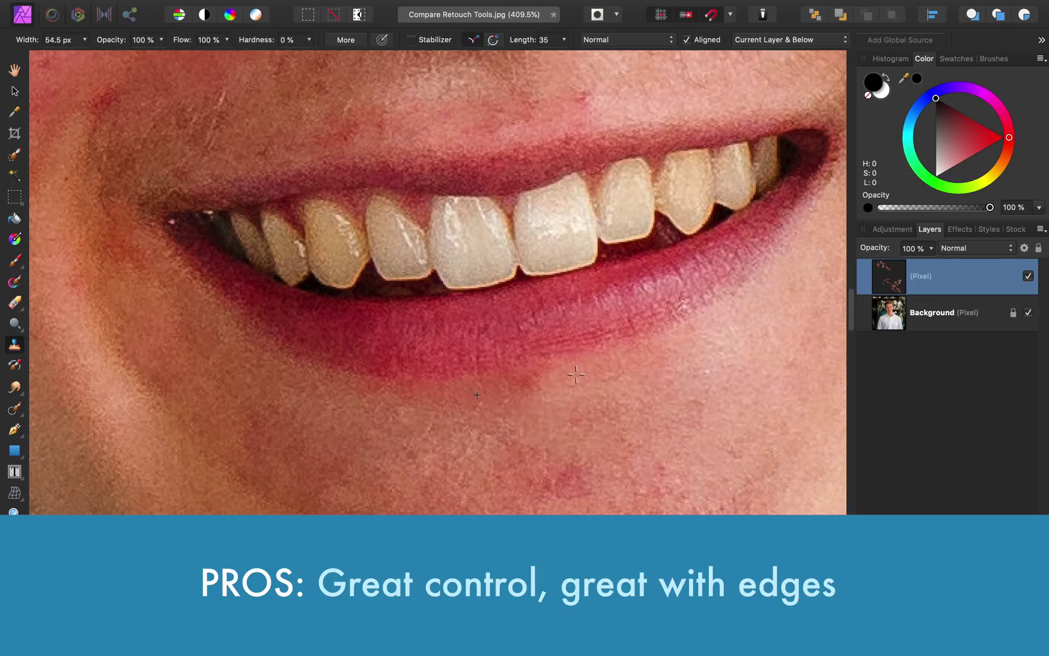
mouse_move(568, 408)
left_mouse_down()
mouse_move(581, 428)
mouse_move(557, 417)
mouse_move(545, 424)
left_mouse_up()
mouse_move(542, 369)
left_mouse_down()
mouse_move(487, 389)
mouse_move(517, 426)
mouse_move(487, 416)
mouse_move(547, 420)
mouse_move(551, 408)
mouse_move(521, 379)
mouse_move(499, 383)
mouse_move(555, 428)
mouse_move(487, 404)
mouse_move(479, 386)
mouse_move(482, 402)
mouse_move(488, 390)
mouse_move(487, 401)
mouse_move(571, 388)
mouse_move(567, 399)
mouse_move(560, 385)
mouse_move(563, 434)
mouse_move(507, 390)
mouse_move(496, 397)
mouse_move(530, 388)
mouse_move(486, 388)
mouse_move(559, 388)
mouse_move(516, 401)
mouse_move(541, 433)
mouse_move(512, 402)
mouse_move(520, 393)
mouse_move(569, 456)
mouse_move(483, 397)
mouse_move(507, 394)
mouse_move(556, 461)
mouse_move(535, 397)
mouse_move(525, 389)
mouse_move(550, 486)
mouse_move(529, 417)
mouse_move(495, 405)
mouse_move(485, 421)
mouse_move(545, 466)
left_mouse_up()
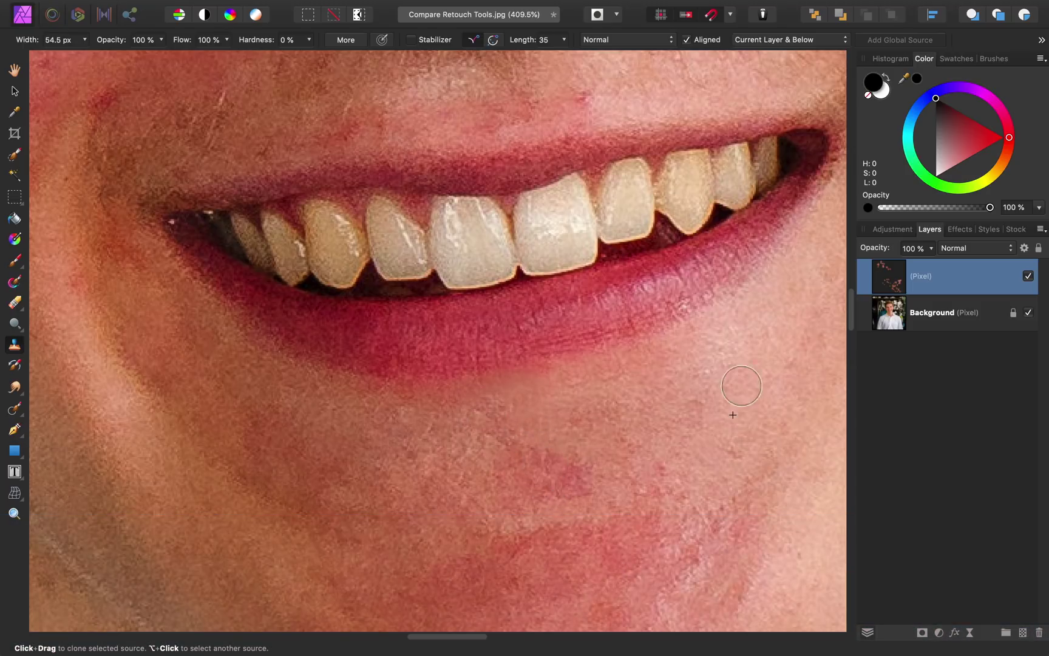
left_click(1027, 276)
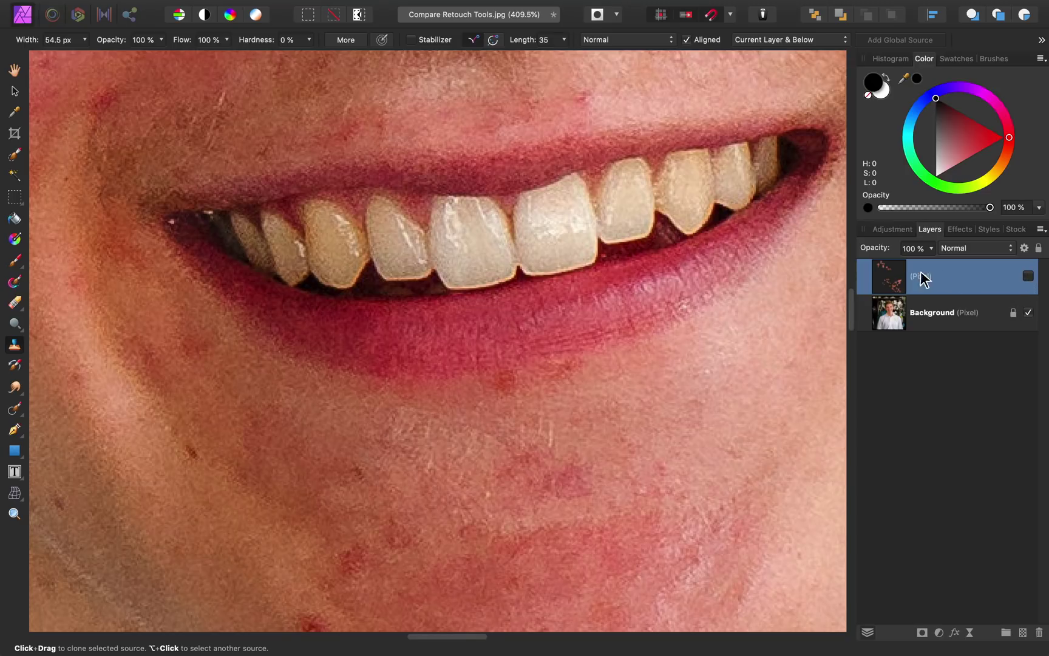
Show the retouch layer again and reactivate the Clone Brush for the shirt collar area
left_click(1028, 277)
key("e")
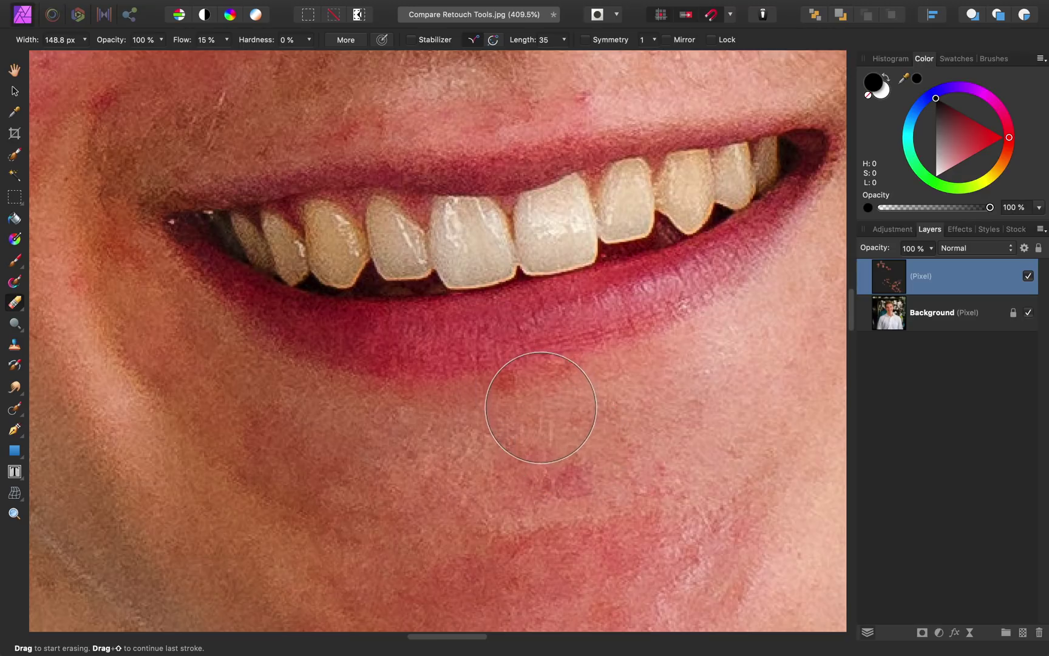
scroll(541, 406, "down", 15)
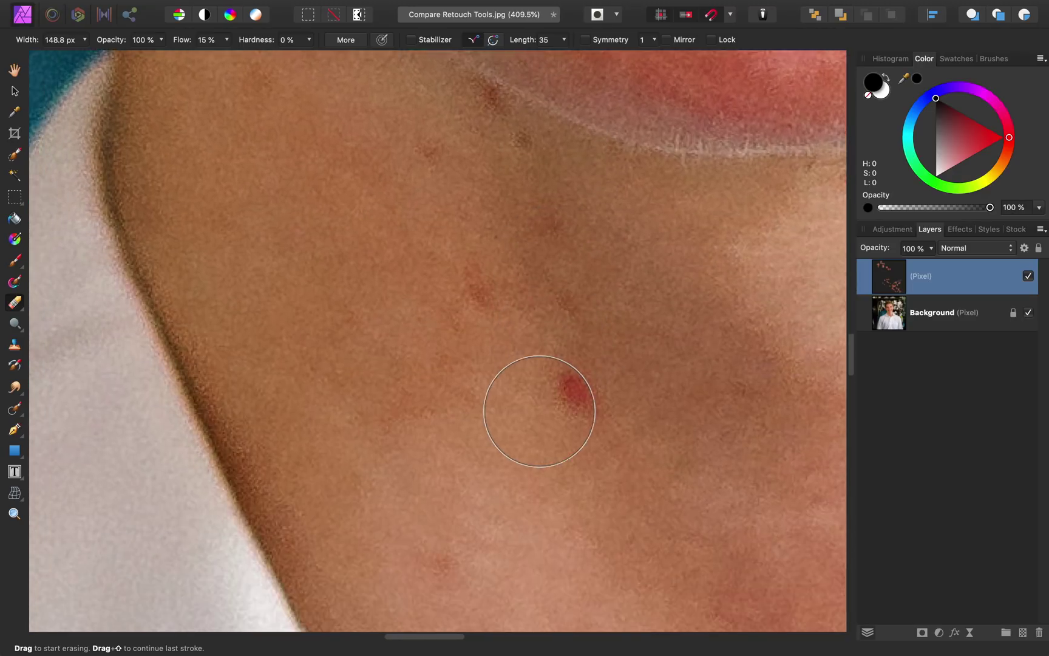
scroll(539, 411, "down", 10)
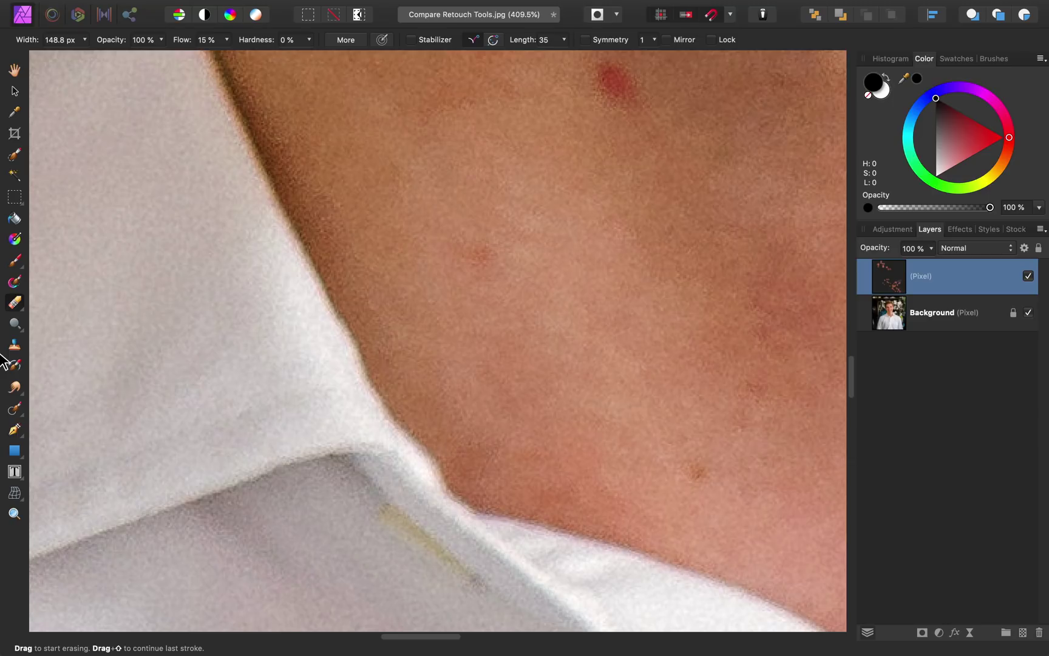
left_click(14, 344)
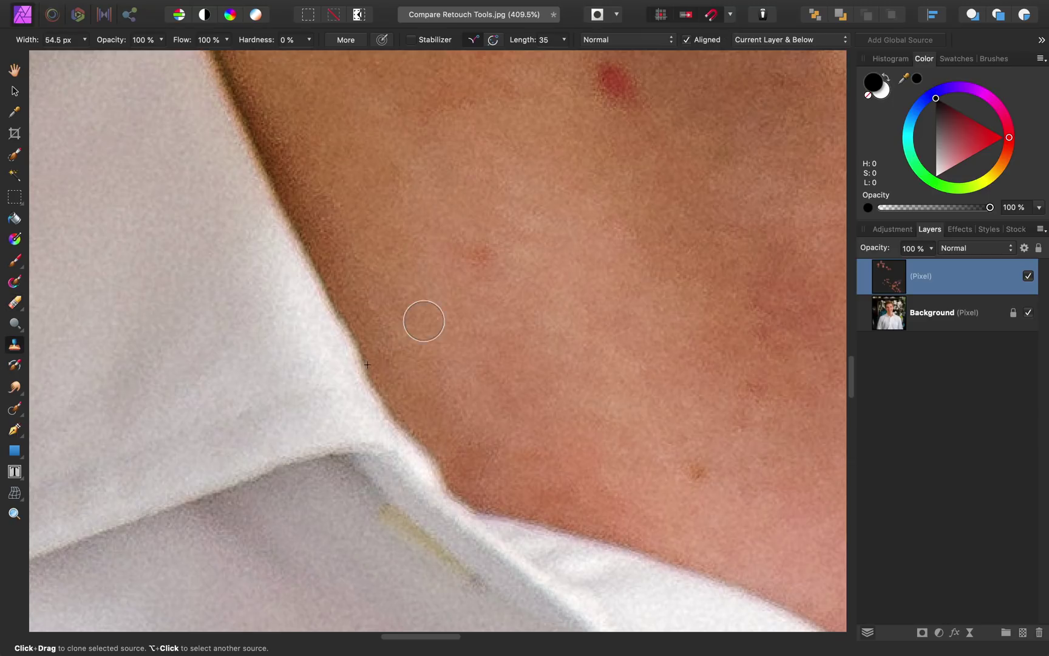
Clone the crisp shadowed upper collar edge down over the blurry stretch of edge between collar and neck
scroll(422, 340, "up", 2)
scroll(422, 340, "left", 2)
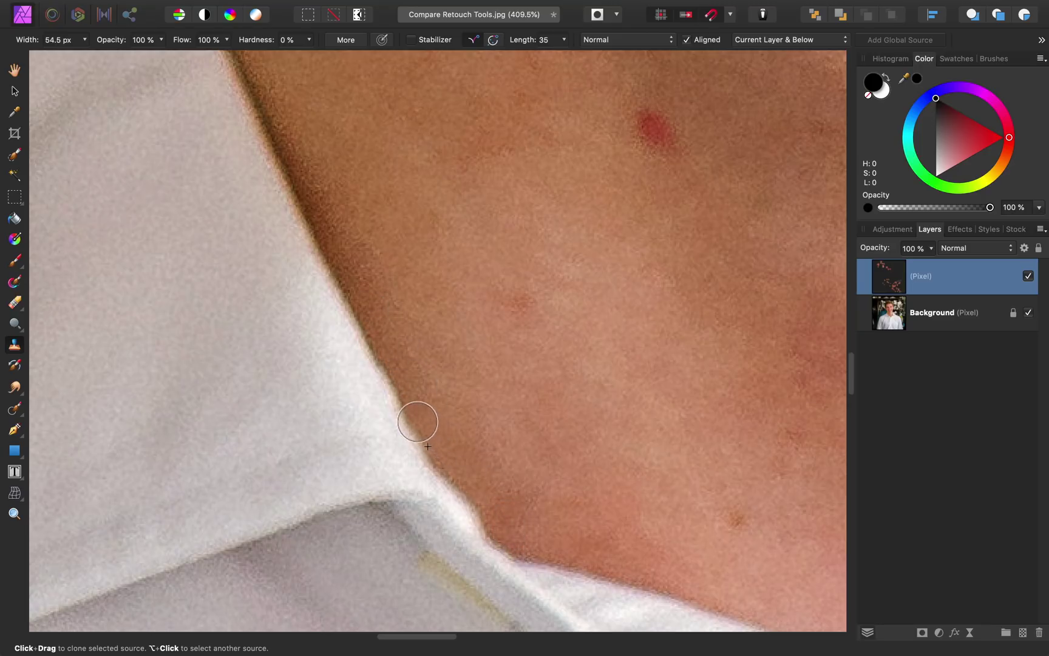
left_click(273, 146, "alt")
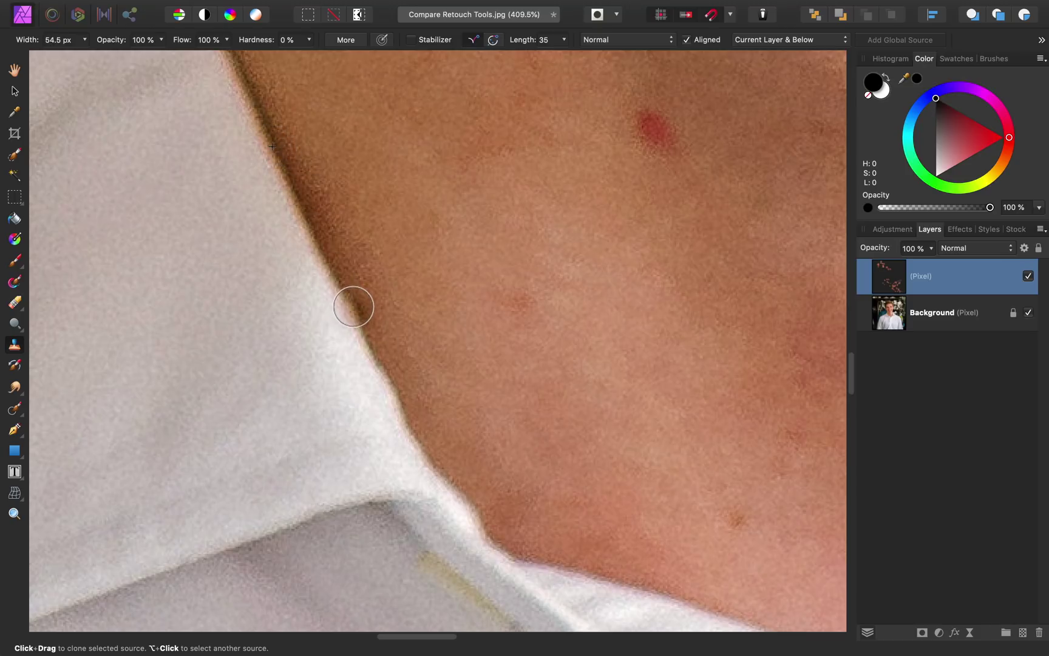
mouse_move(354, 306)
left_mouse_down()
mouse_move(401, 405)
mouse_move(407, 331)
left_mouse_up()
left_click(525, 297, "alt")
mouse_move(309, 205)
left_mouse_down()
mouse_move(371, 329)
mouse_move(329, 251)
left_mouse_up()
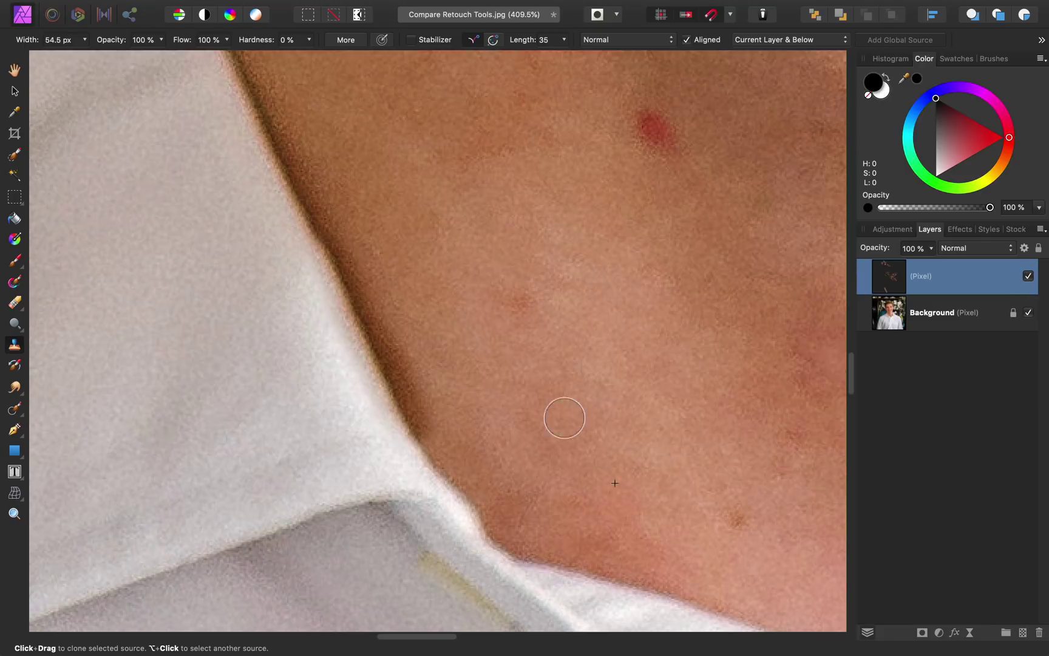
Try to clone the crisp edge farther down toward the collar's fold and undo the last stroke
scroll(510, 431, "down", 3)
scroll(510, 431, "right", 2)
mouse_move(402, 381)
left_mouse_down()
mouse_move(421, 407)
mouse_move(378, 346)
mouse_move(393, 372)
mouse_move(382, 356)
left_mouse_up()
key("super+z")
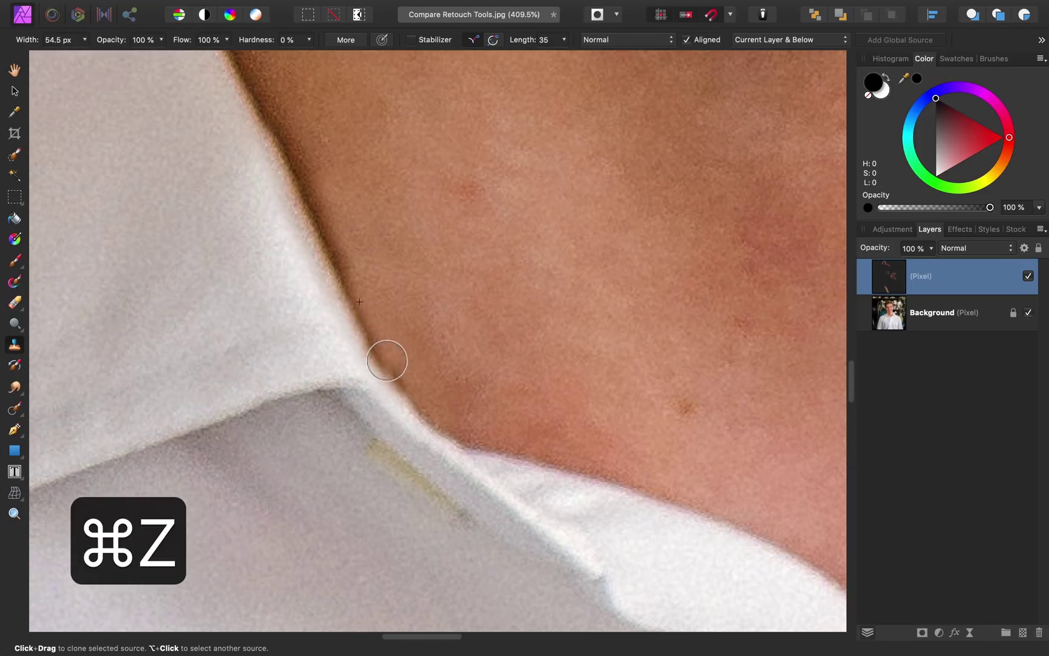
Hide and show the retouch layer to compare the collar edge with the original
scroll(400, 314, "down", 3)
left_click(1029, 277)
left_click(1028, 276)
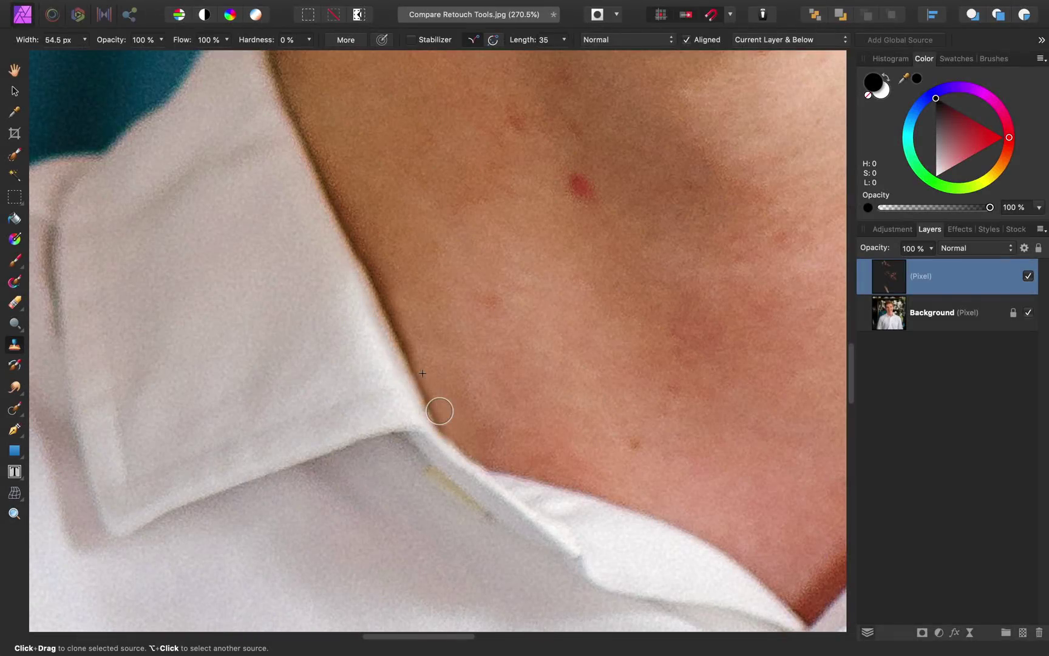
Switch to the Healing Brush Tool
left_click(24, 419)
left_click(28, 417)
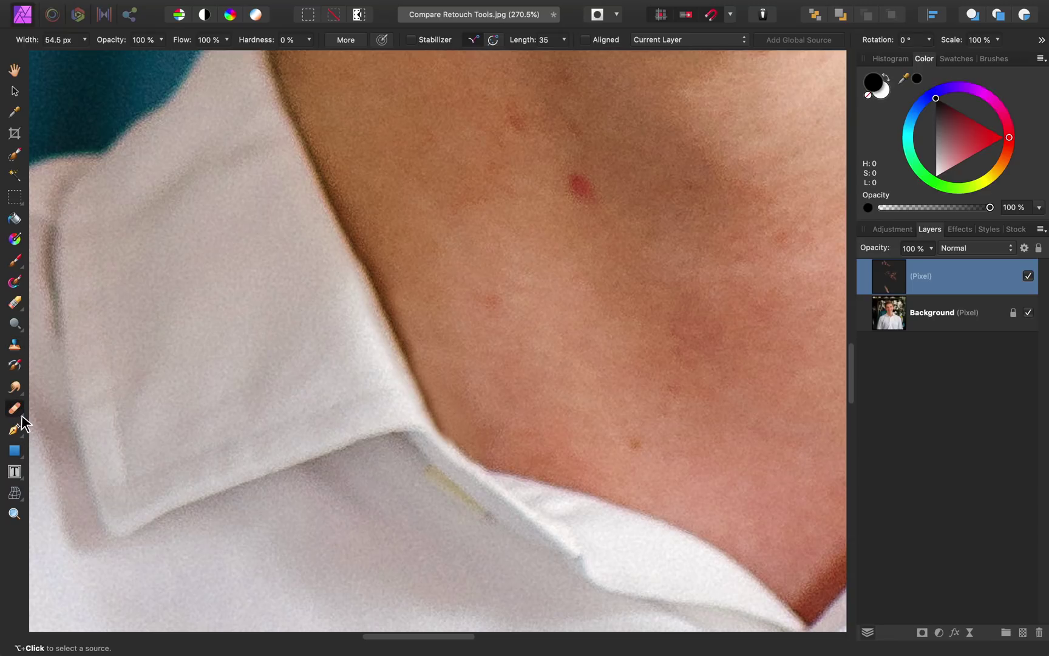
left_click(24, 416)
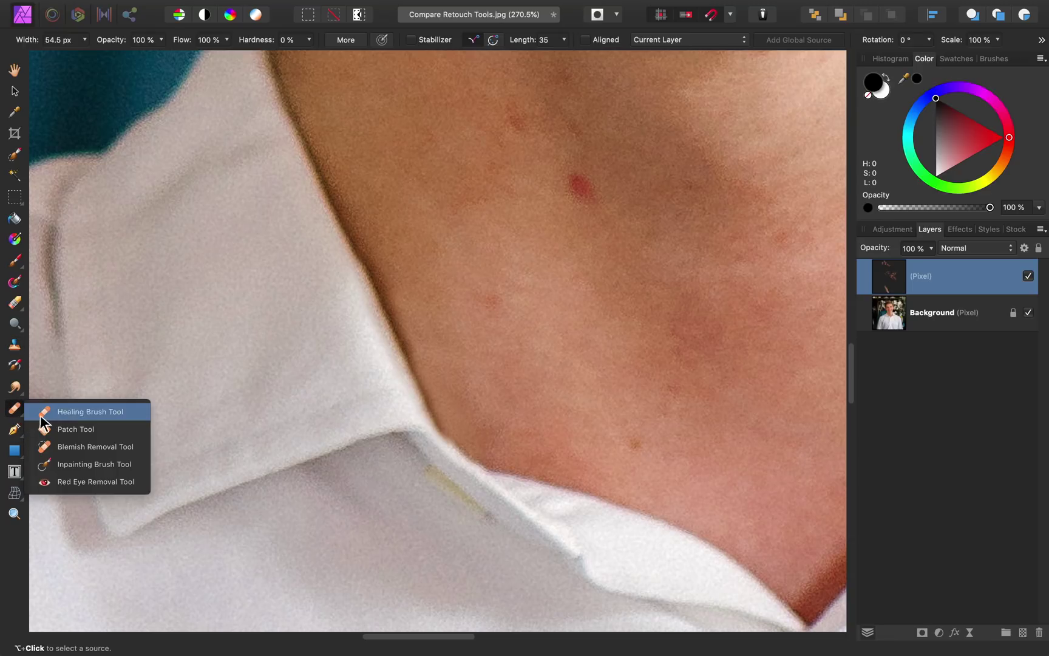
left_click(92, 414)
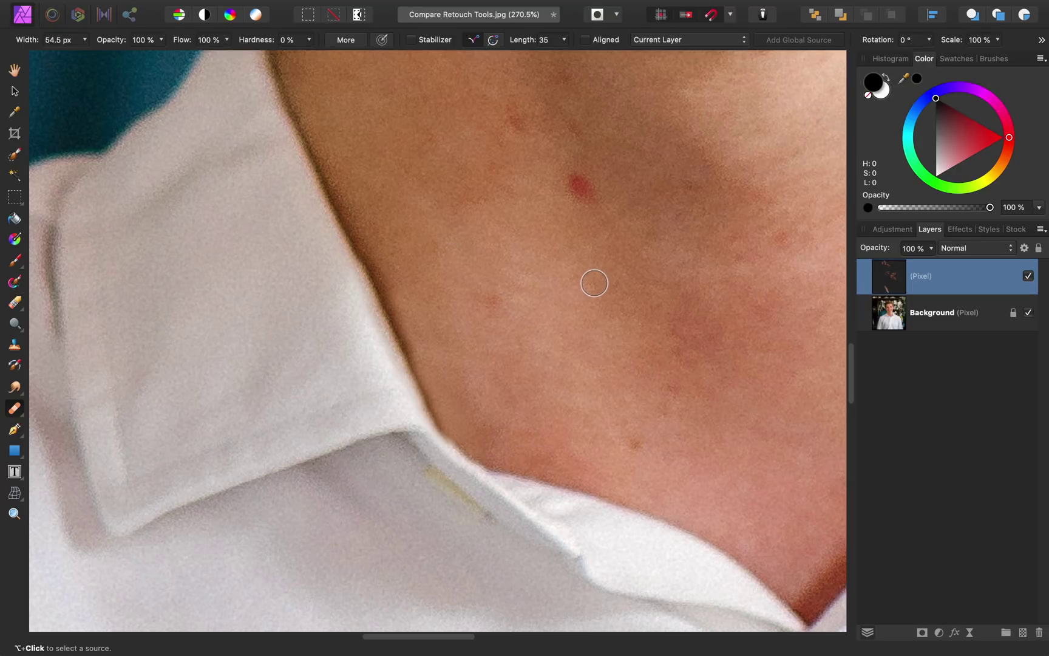
Sample the red chin skin with the Healing Brush and set its source to Current Layer & Below
scroll(594, 283, "up", 10)
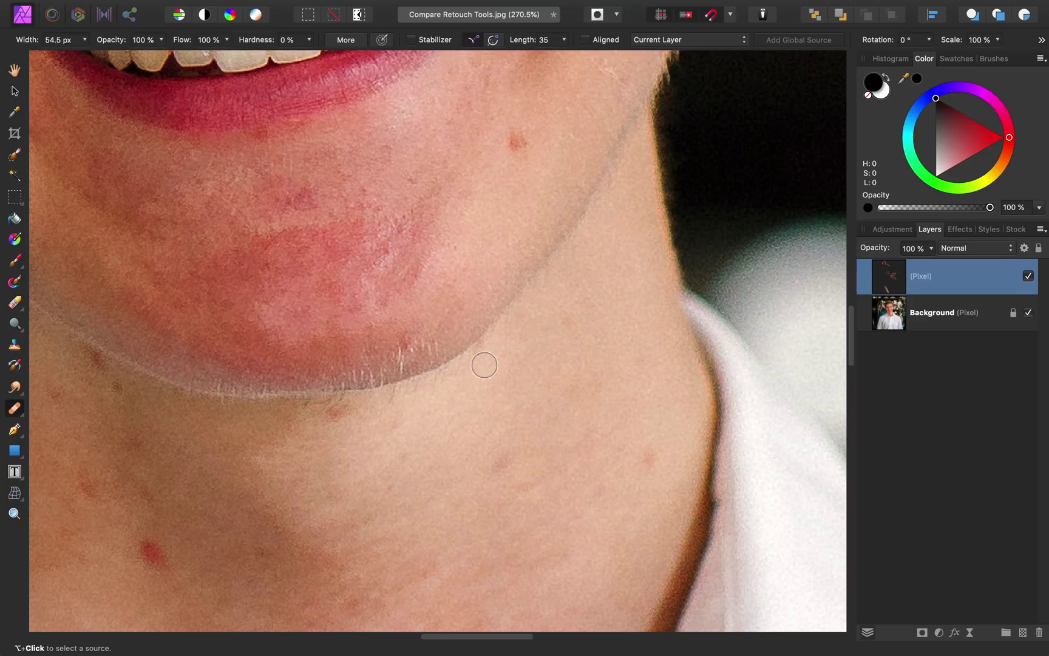
left_click(346, 252, "alt")
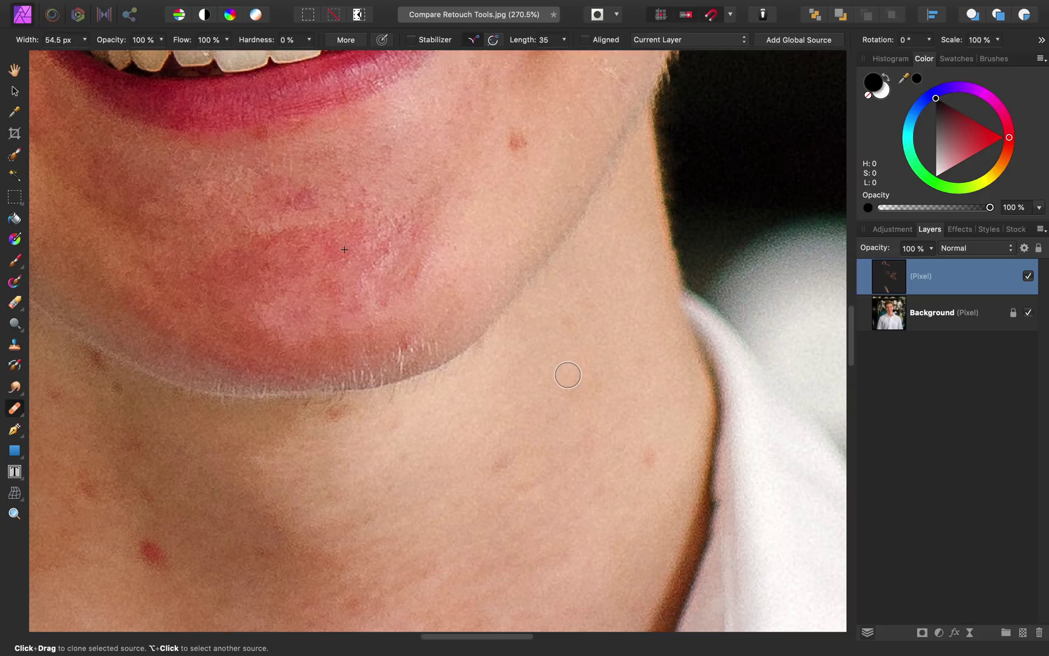
mouse_move(570, 376)
left_mouse_down()
mouse_move(553, 398)
mouse_move(590, 377)
mouse_move(590, 401)
mouse_move(603, 392)
left_mouse_up()
left_click(701, 39)
left_click(703, 50)
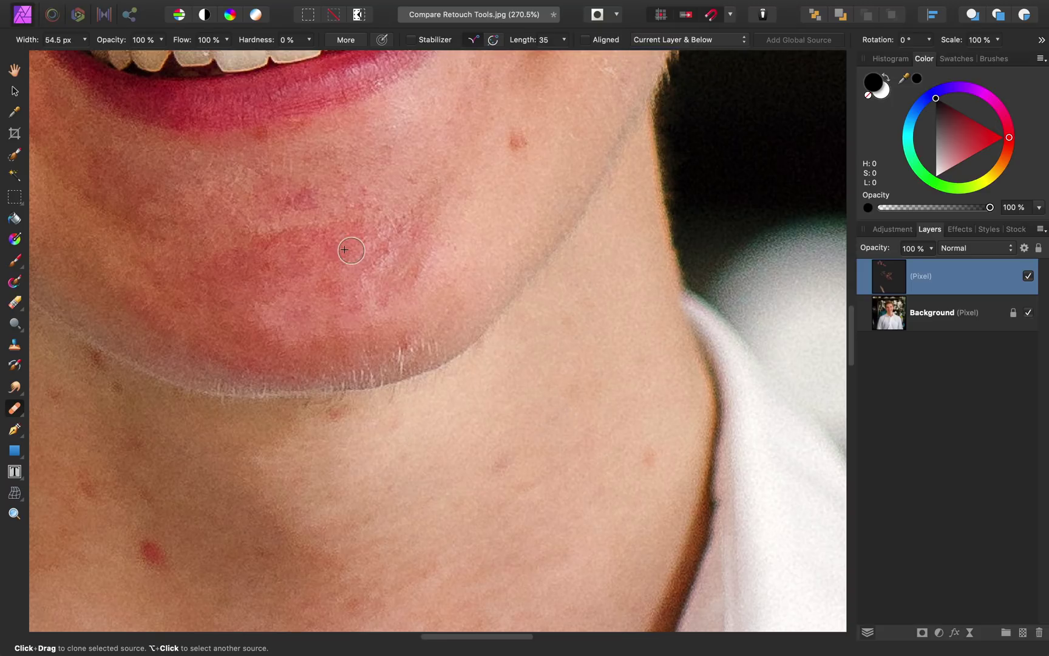
Try healing chin texture onto the side of the neck and neck texture onto the red chin, and undo the strokes
mouse_move(569, 388)
left_mouse_down()
mouse_move(548, 407)
mouse_move(548, 423)
mouse_move(586, 395)
mouse_move(559, 439)
mouse_move(604, 424)
mouse_move(593, 443)
mouse_move(625, 516)
mouse_move(596, 423)
left_mouse_up()
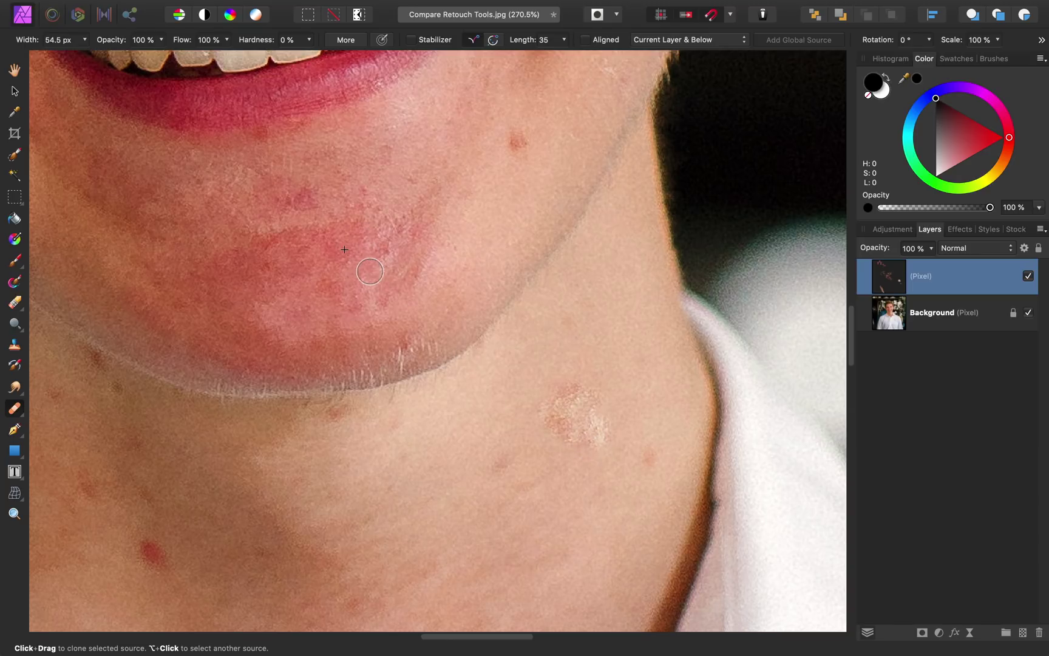
left_click_drag(591, 445, 599, 447)
mouse_move(627, 394)
left_mouse_down()
mouse_move(565, 407)
mouse_move(597, 436)
left_mouse_up()
mouse_move(391, 249)
left_mouse_down()
mouse_move(374, 263)
mouse_move(372, 239)
mouse_move(344, 221)
mouse_move(355, 211)
mouse_move(380, 219)
mouse_move(386, 257)
mouse_move(362, 267)
mouse_move(335, 241)
left_mouse_up()
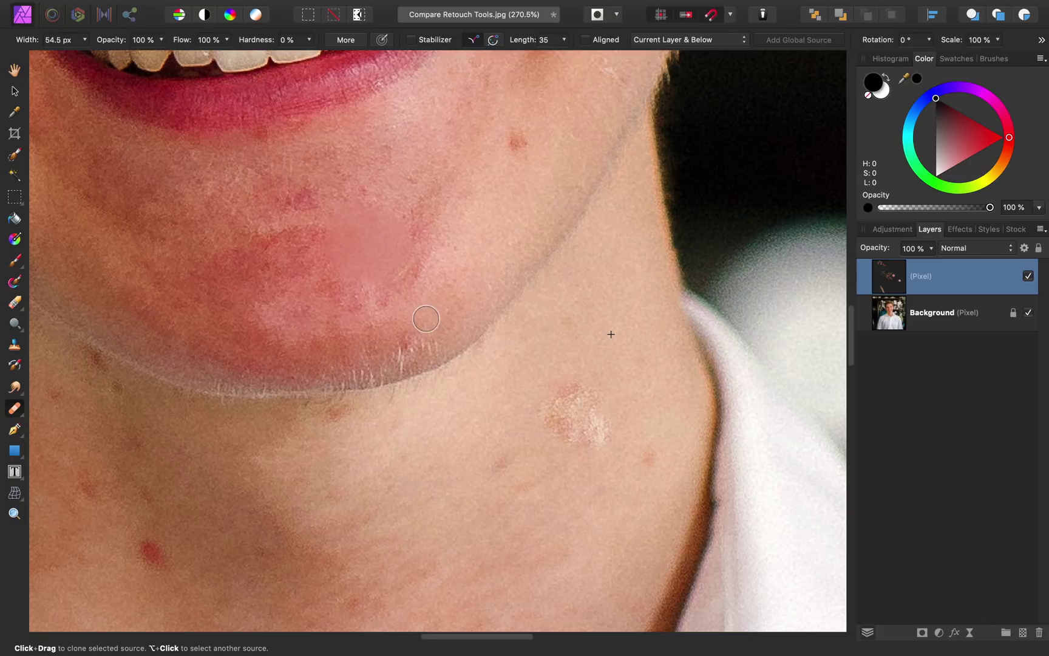
key("super+z")
key("super+z")
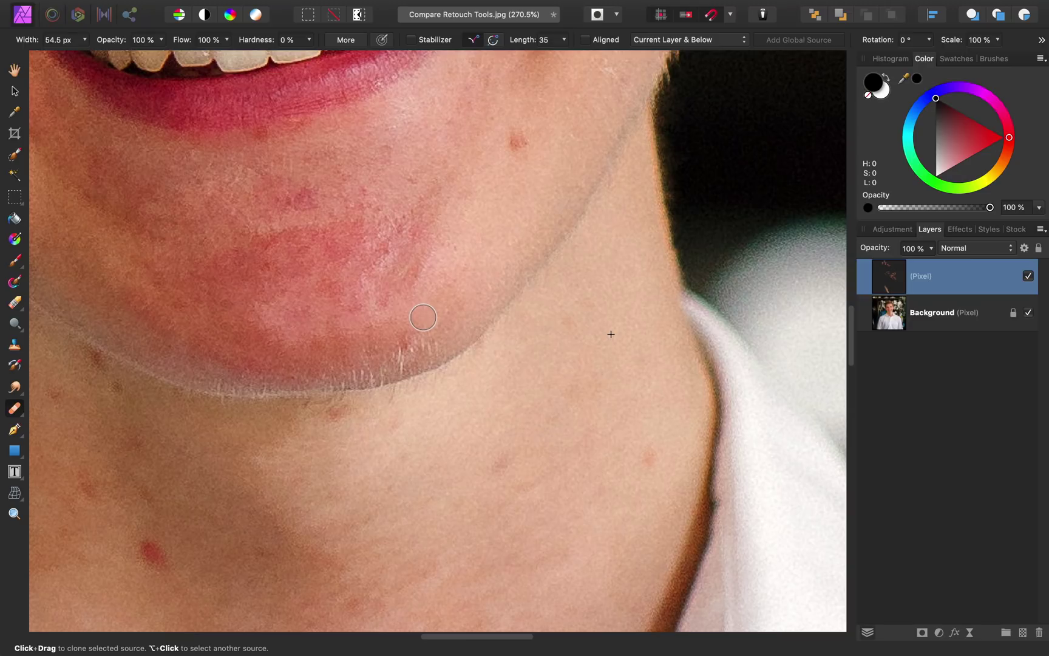
Heal the red marks across the middle of the upper chin, sampling the clean skin next to them
scroll(424, 319, "up", 3)
scroll(424, 318, "left", 5)
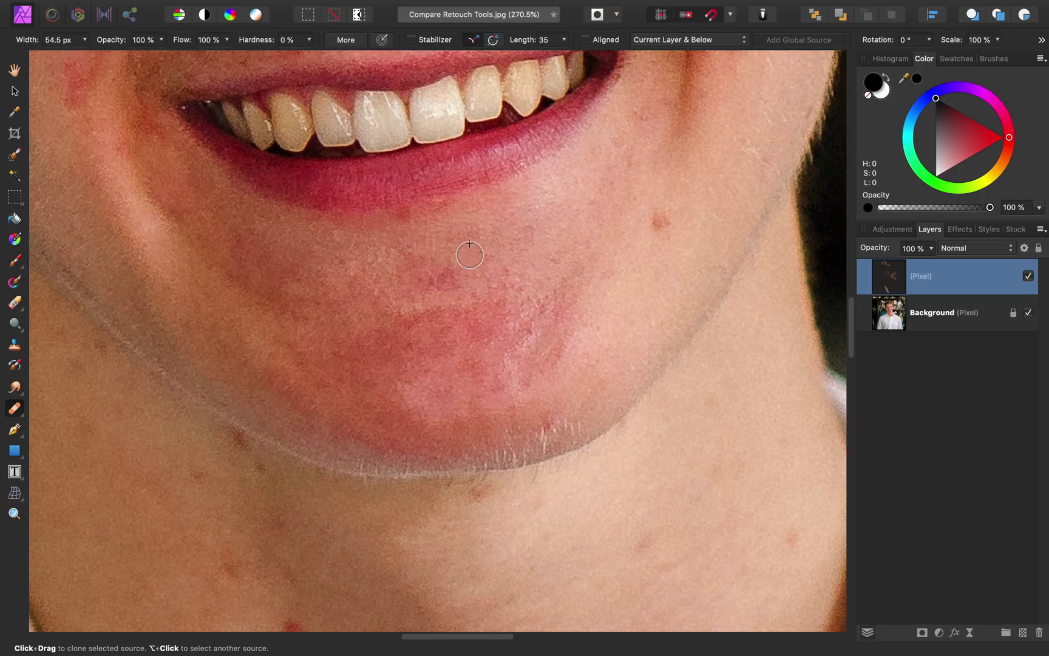
left_click_drag(461, 271, 440, 272)
left_click(513, 239, "alt")
left_click_drag(508, 276, 520, 292)
left_click(455, 276, "alt")
left_click_drag(440, 303, 471, 302)
Heal the remaining marks on both sides of the upper chin and toggle the retouch layer to compare with the original
left_click(439, 289, "alt")
left_click_drag(406, 325, 416, 302)
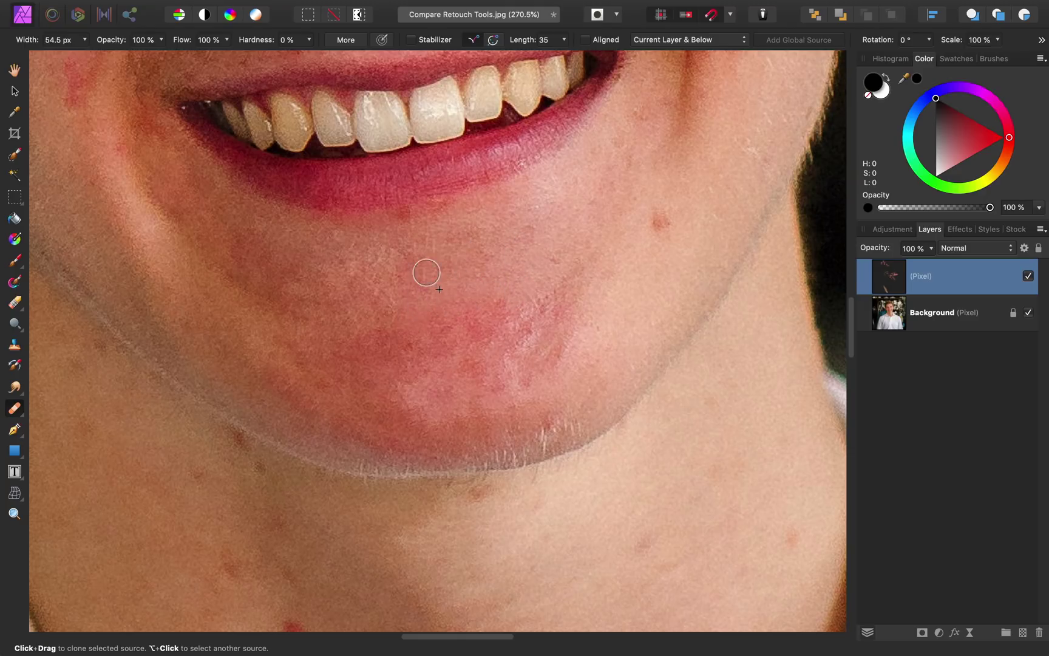
left_click(414, 298, "alt")
mouse_move(535, 278)
left_mouse_down()
mouse_move(540, 299)
mouse_move(516, 294)
left_mouse_up()
left_click(528, 260, "alt")
left_click(1028, 277)
left_click(1028, 276)
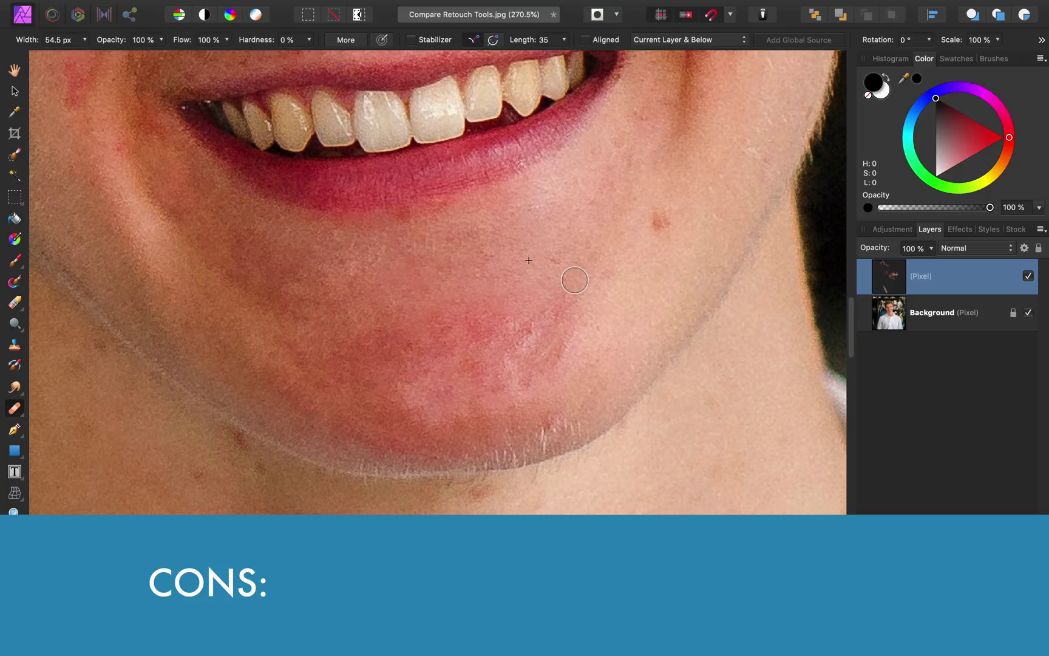
Try healing the cheek with a sample taken from the eye above it, and undo the stroke
scroll(574, 278, "up", 10)
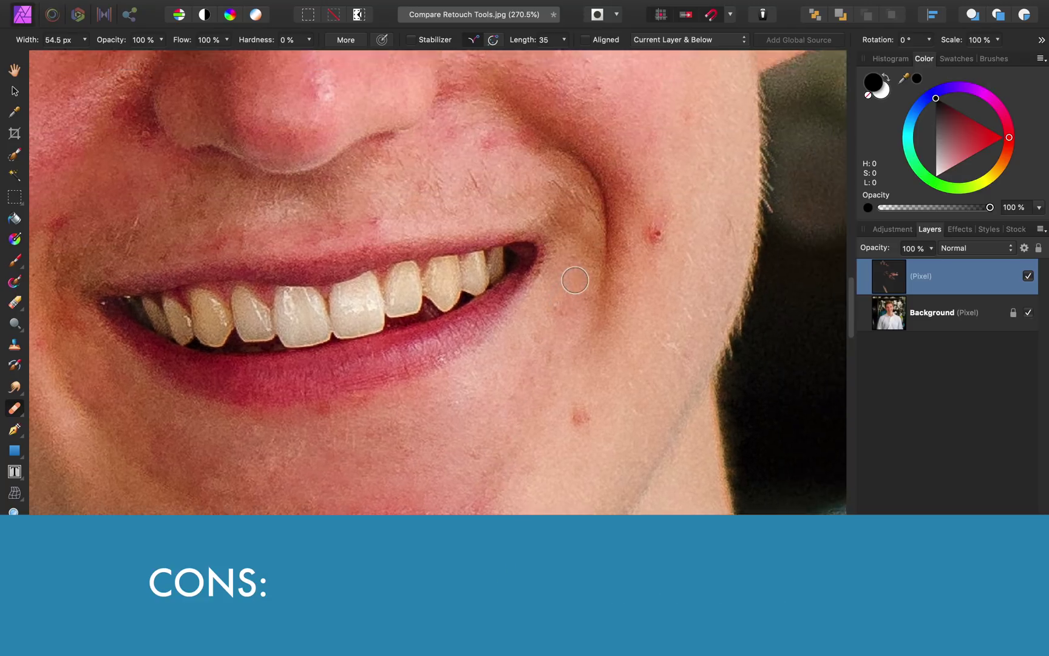
scroll(575, 280, "up", 5)
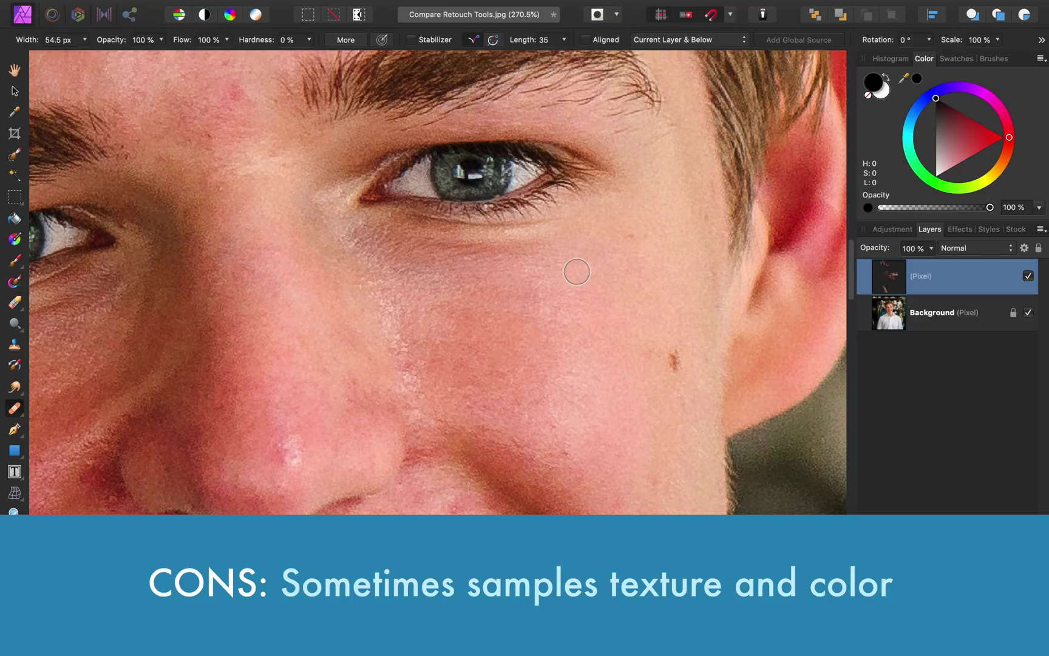
left_click(492, 164, "alt")
mouse_move(574, 306)
left_mouse_down()
mouse_move(568, 304)
mouse_move(545, 294)
mouse_move(538, 322)
mouse_move(568, 327)
mouse_move(583, 289)
mouse_move(553, 278)
mouse_move(535, 288)
mouse_move(521, 312)
mouse_move(535, 344)
mouse_move(561, 354)
mouse_move(590, 337)
mouse_move(603, 302)
mouse_move(589, 274)
mouse_move(532, 278)
mouse_move(508, 303)
mouse_move(502, 342)
mouse_move(537, 365)
mouse_move(576, 351)
mouse_move(575, 285)
mouse_move(556, 220)
mouse_move(532, 202)
mouse_move(585, 336)
mouse_move(552, 289)
mouse_move(561, 325)
mouse_move(584, 319)
mouse_move(605, 345)
left_mouse_up()
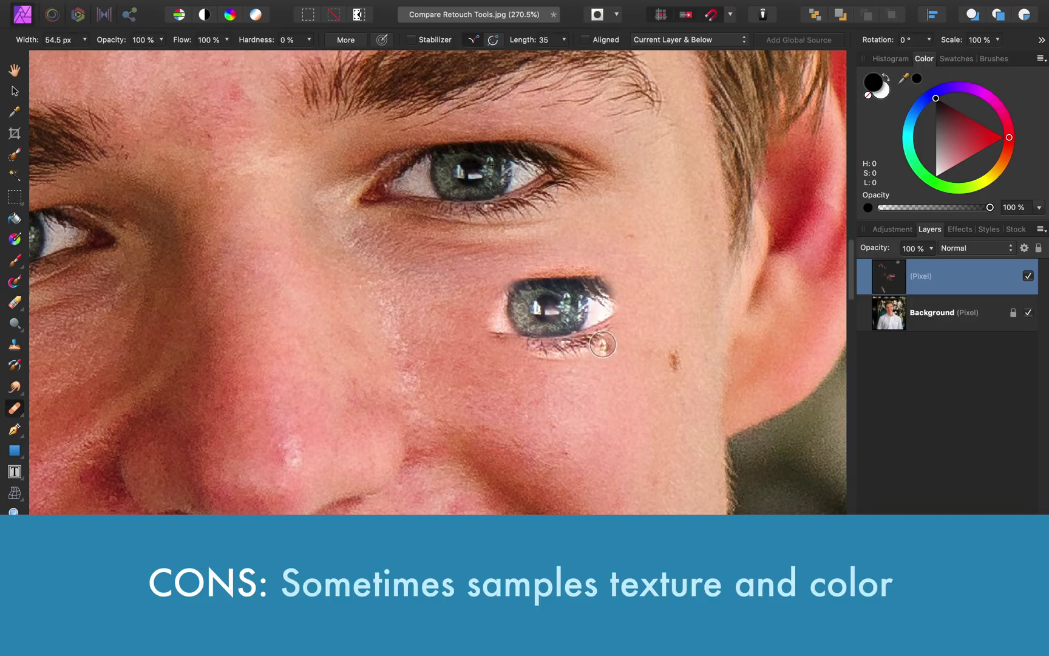
key("super+z")
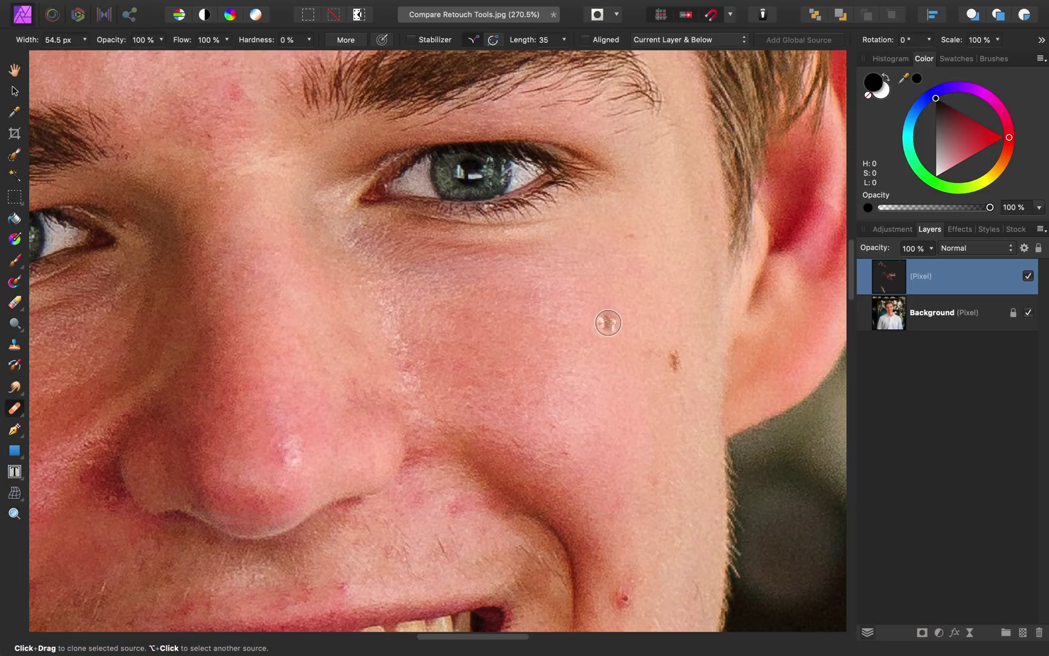
Fit the whole portrait in view and switch to the Inpainting Brush Tool
key("super+0")
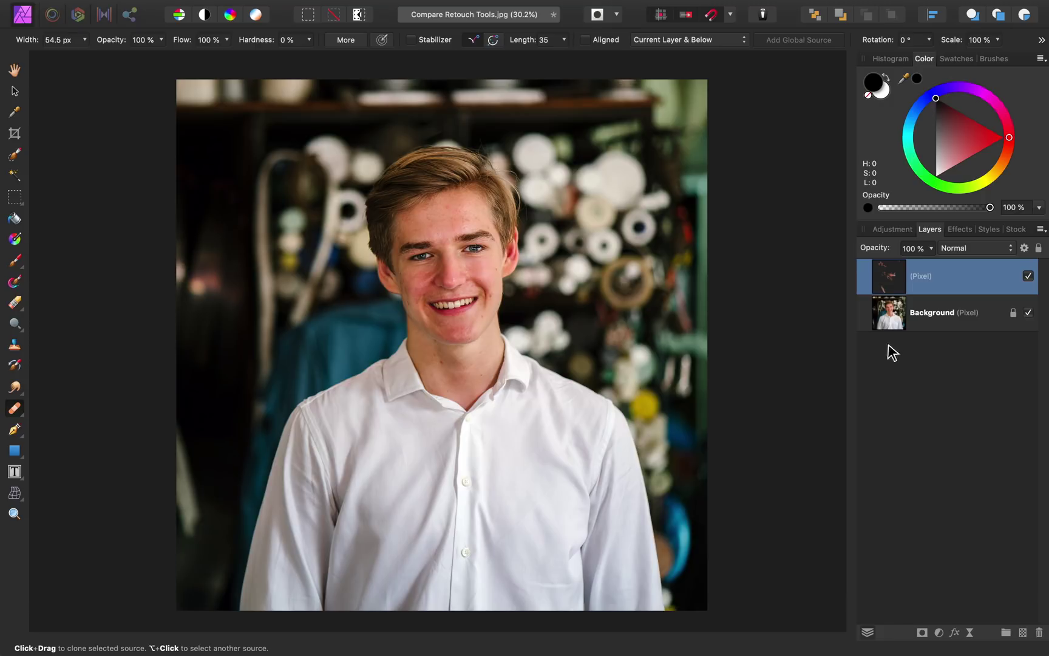
left_click(24, 415)
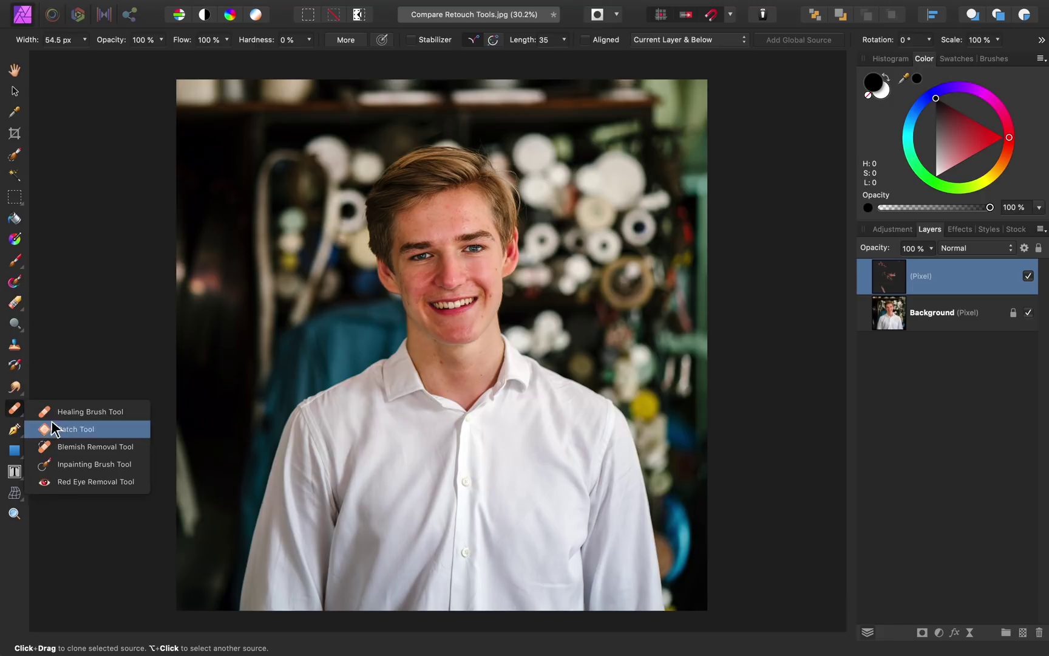
left_click(85, 464)
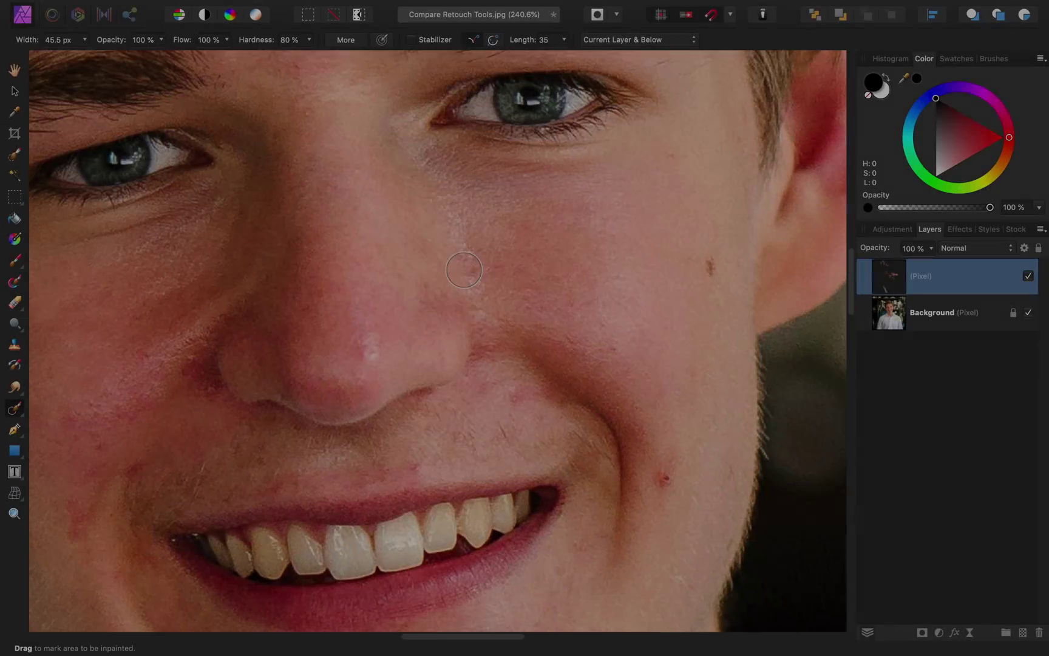
Try inpainting the shiny highlights on the cheek beside the nose, compare with the original, and undo the strokes
scroll(503, 245, "down", 2)
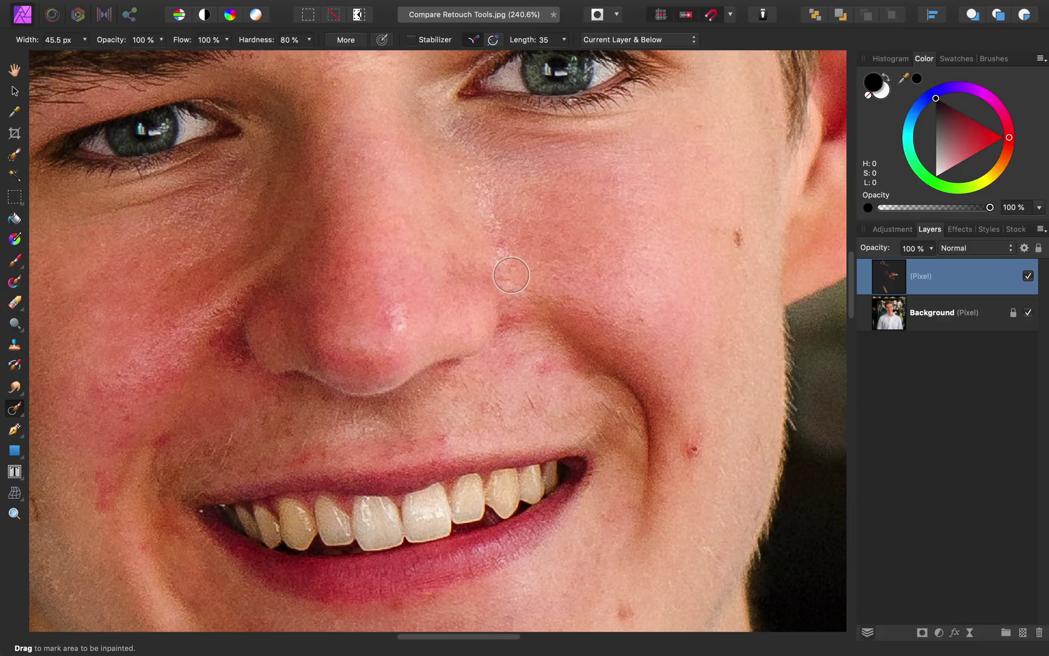
mouse_move(475, 196)
left_mouse_down()
mouse_move(500, 258)
mouse_move(491, 272)
mouse_move(460, 264)
mouse_move(489, 284)
left_mouse_up()
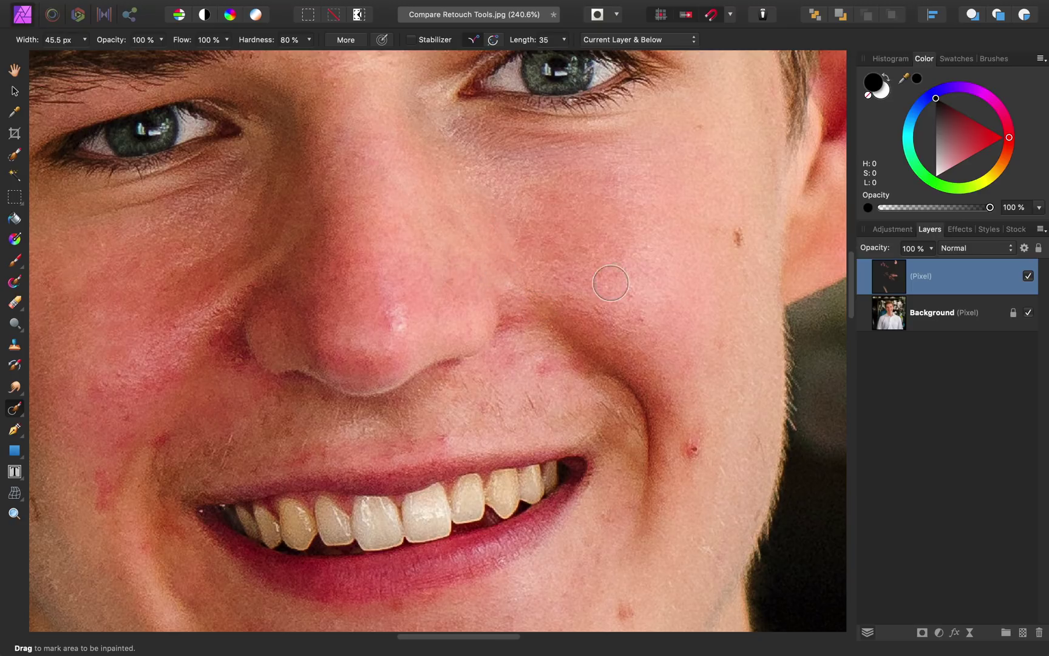
left_click(1028, 276)
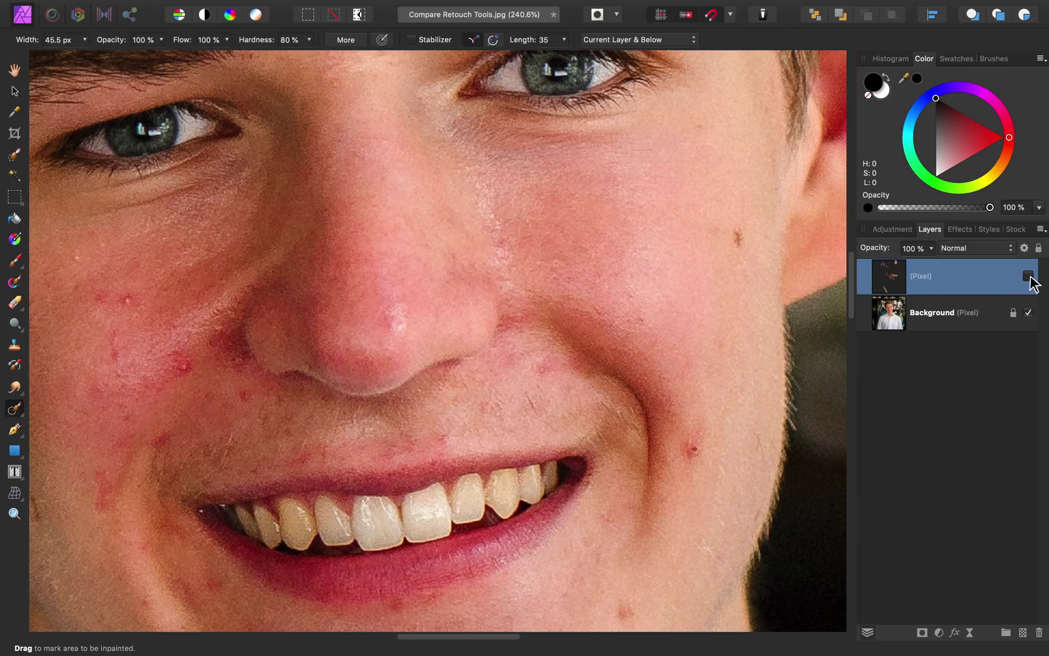
left_click(1029, 276)
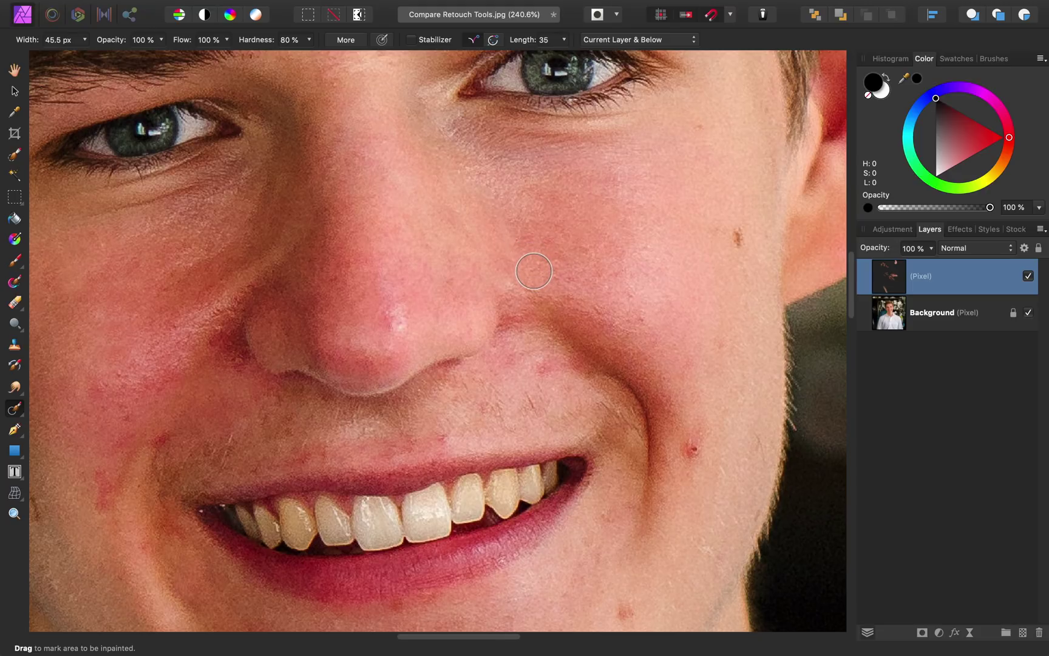
key("super+z")
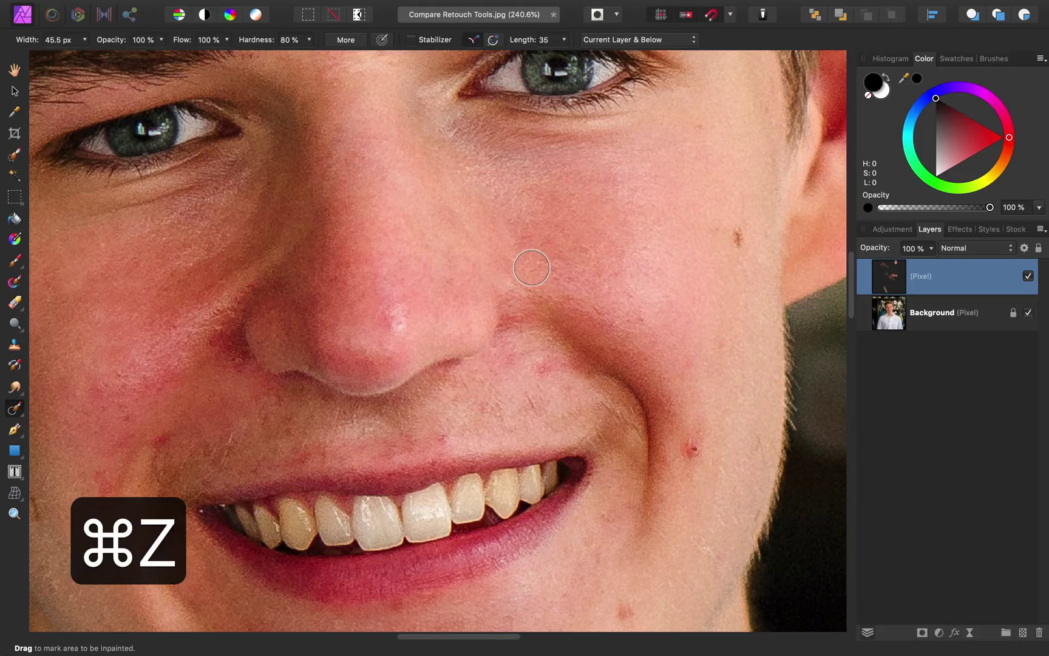
key("super+z")
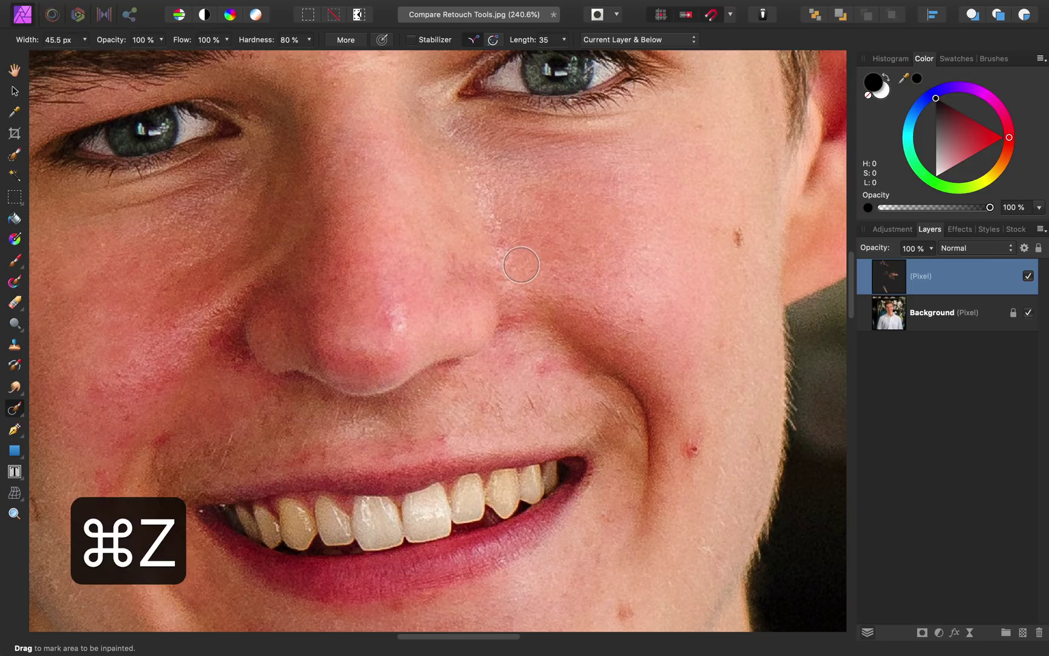
Heal the shiny highlights beside the nose with the Healing Brush, sampling nearby skin, and toggle the retouch layer to compare with the original
left_click(20, 416)
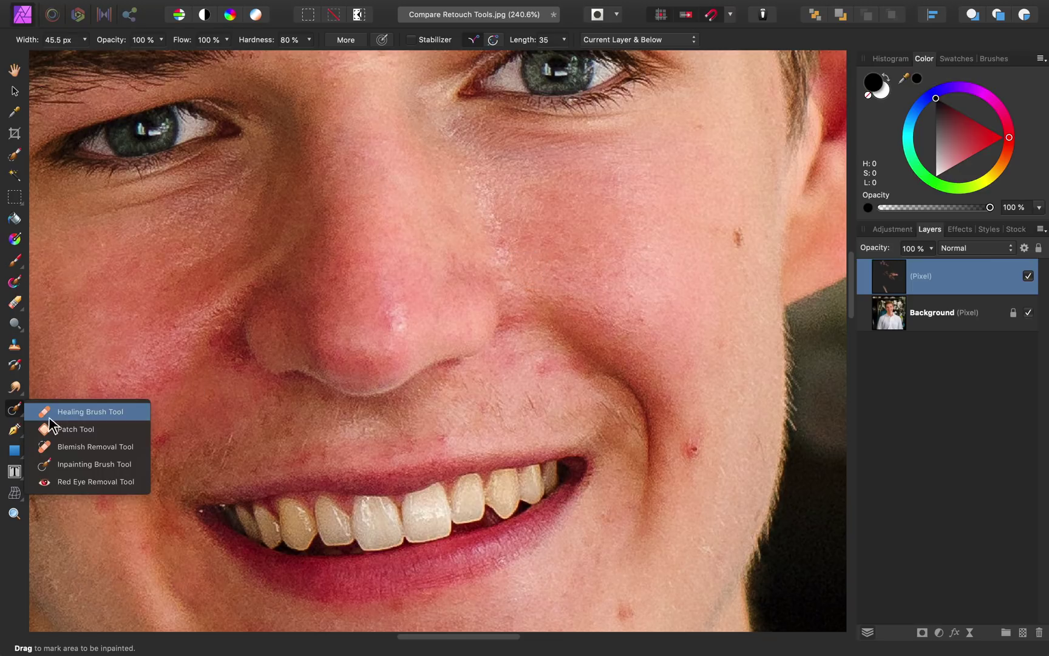
left_click(57, 413)
left_click(527, 206, "alt")
mouse_move(485, 192)
left_mouse_down()
mouse_move(506, 256)
mouse_move(451, 283)
left_mouse_up()
left_click(457, 226, "alt")
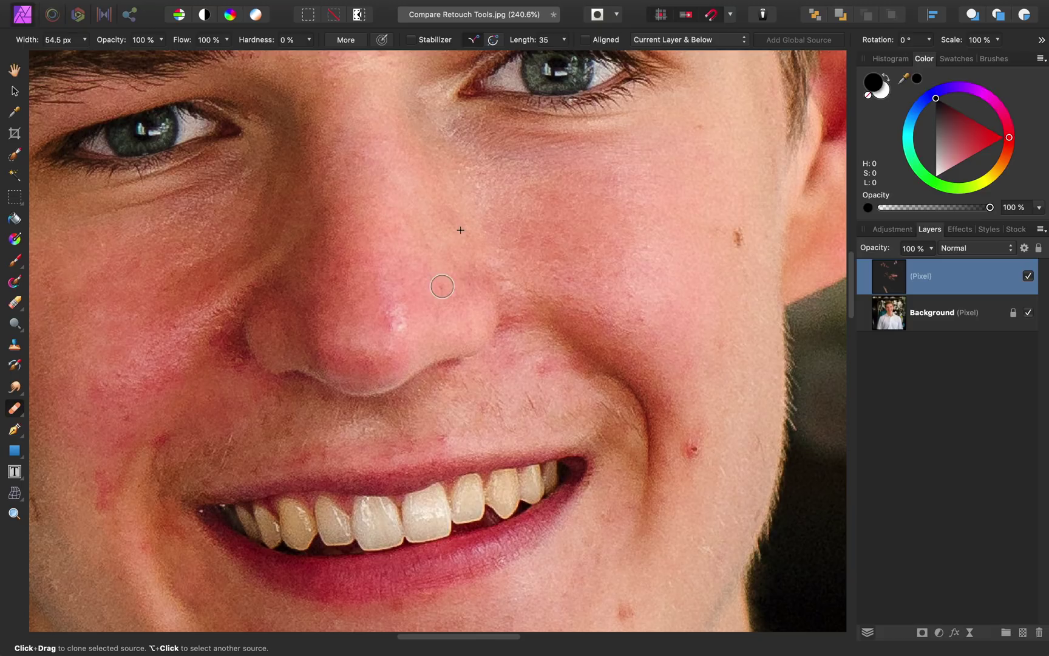
left_click(434, 263, "alt")
left_click(539, 277, "alt")
left_click(453, 250, "alt")
left_click(1028, 276)
left_click(1029, 277)
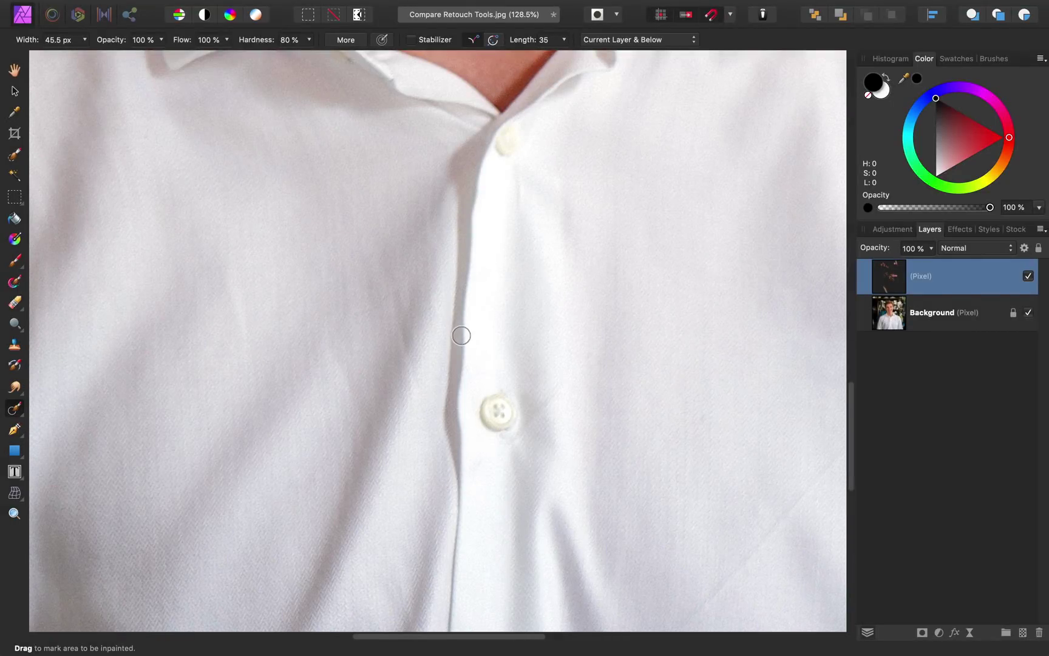
Inpaint the bulging shadow along the shirt placket beside the button, and start rebuilding its edge with a 24.2 px Clone Brush sampled from above
left_click_drag(463, 343, 459, 447)
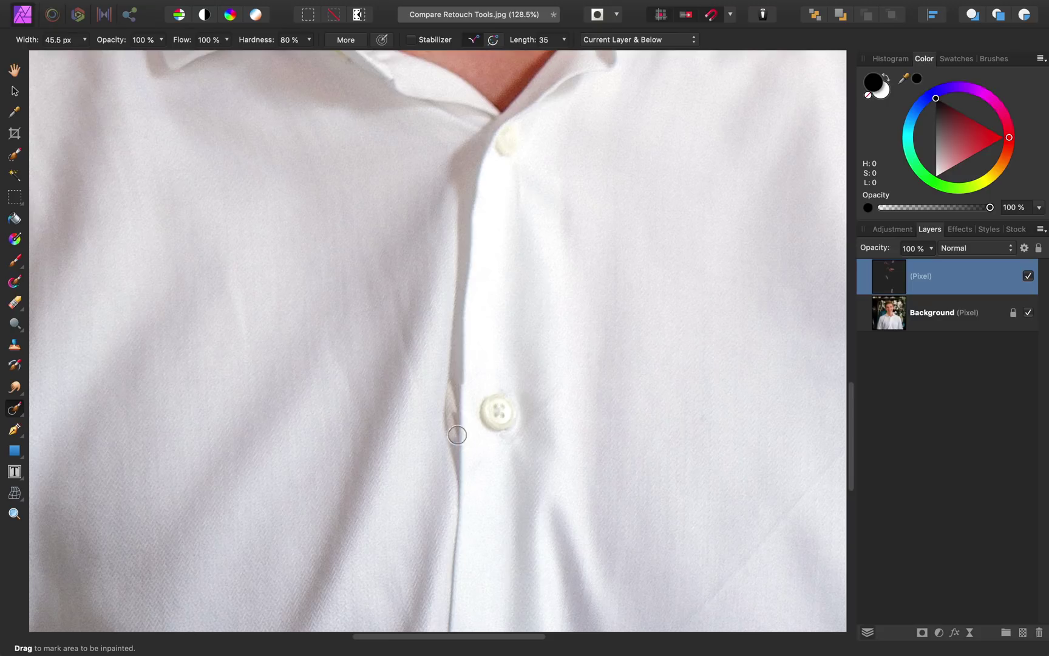
left_click(15, 348)
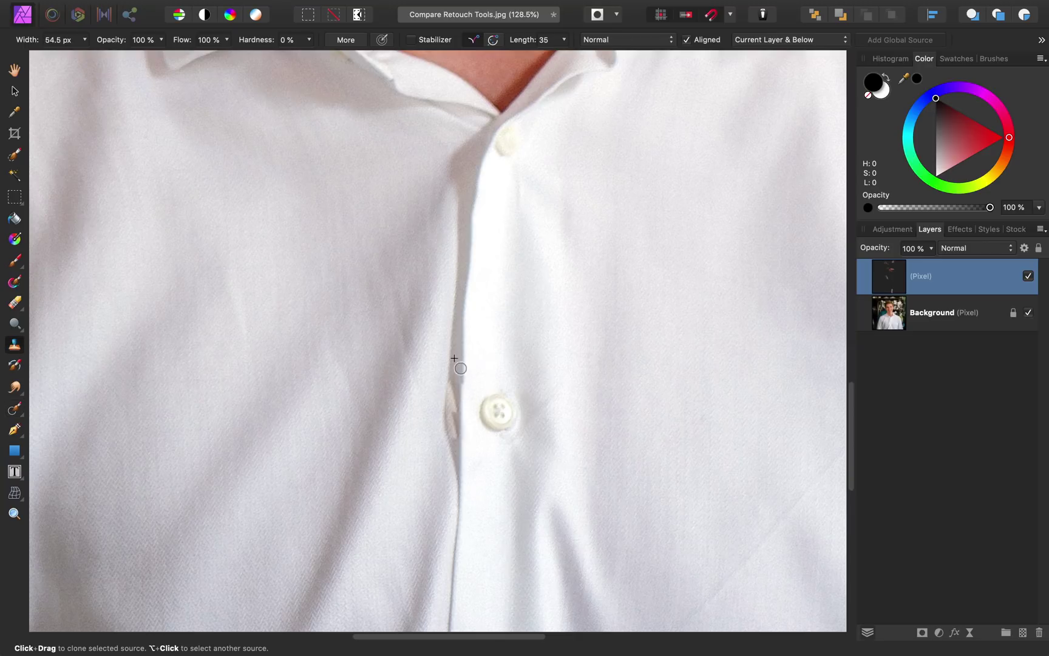
scroll(463, 386, "up", 5)
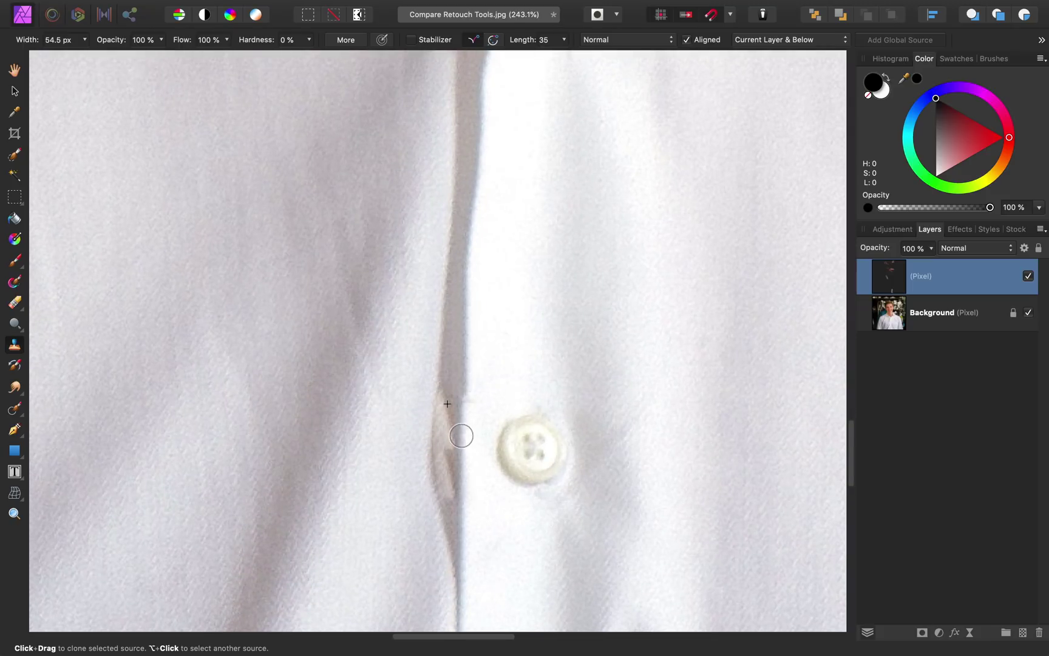
left_click(456, 356, "alt")
key("bracketleft")
key("bracketleft")
key("bracketleft")
key("bracketleft")
key("bracketleft")
left_click_drag(457, 400, 454, 431)
mouse_move(466, 390)
left_mouse_down()
mouse_move(445, 419)
mouse_move(453, 454)
mouse_move(443, 384)
mouse_move(442, 412)
left_mouse_up()
Clone shirt fabric over the rest of the bulge to straighten the placket's shadow, and toggle the retouch layer to compare with the original
scroll(443, 412, "down", 3)
mouse_move(415, 413)
left_mouse_down()
mouse_move(422, 349)
mouse_move(424, 408)
mouse_move(431, 200)
mouse_move(425, 340)
mouse_move(422, 261)
mouse_move(438, 383)
left_mouse_up()
scroll(434, 328, "up", 3)
left_click(423, 269, "alt")
left_click_drag(431, 270, 435, 445)
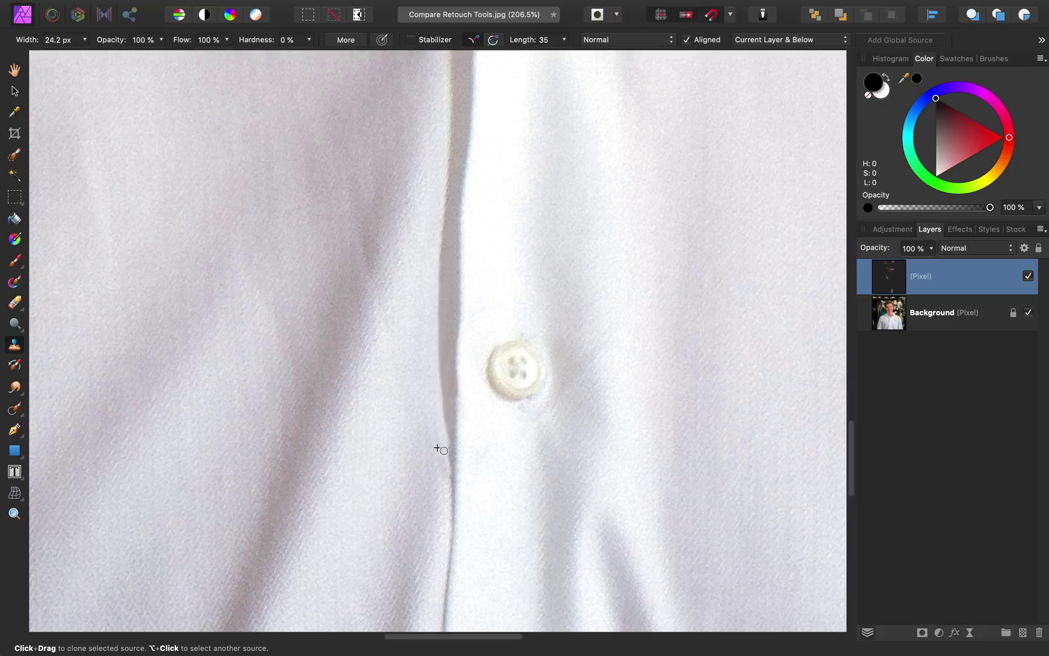
left_click(1028, 276)
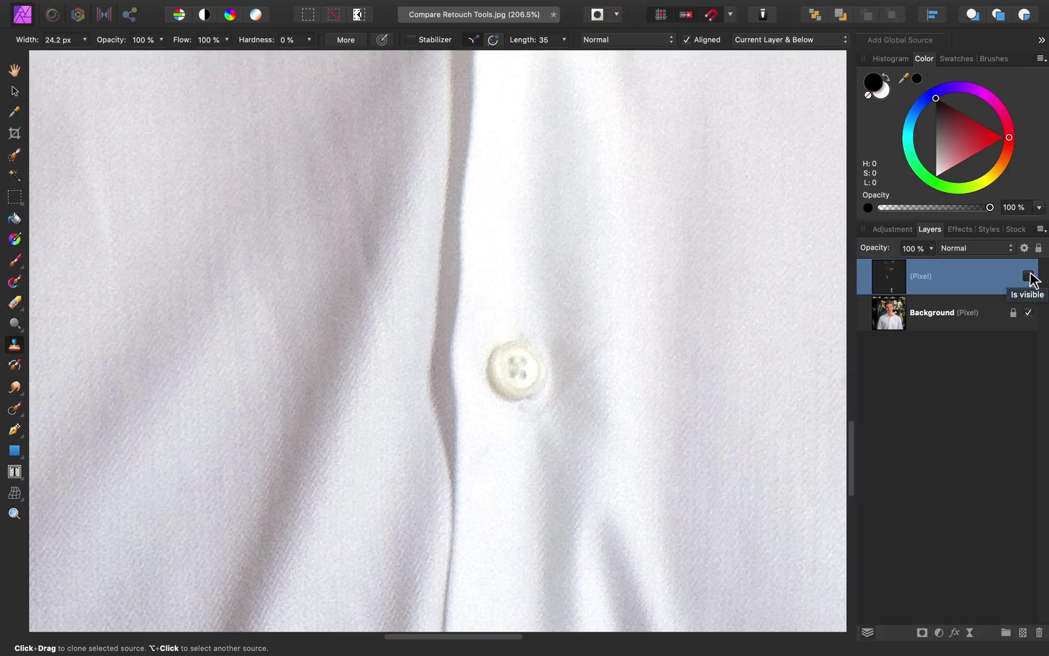
left_click(1028, 276)
left_click(1028, 277)
left_click(1029, 276)
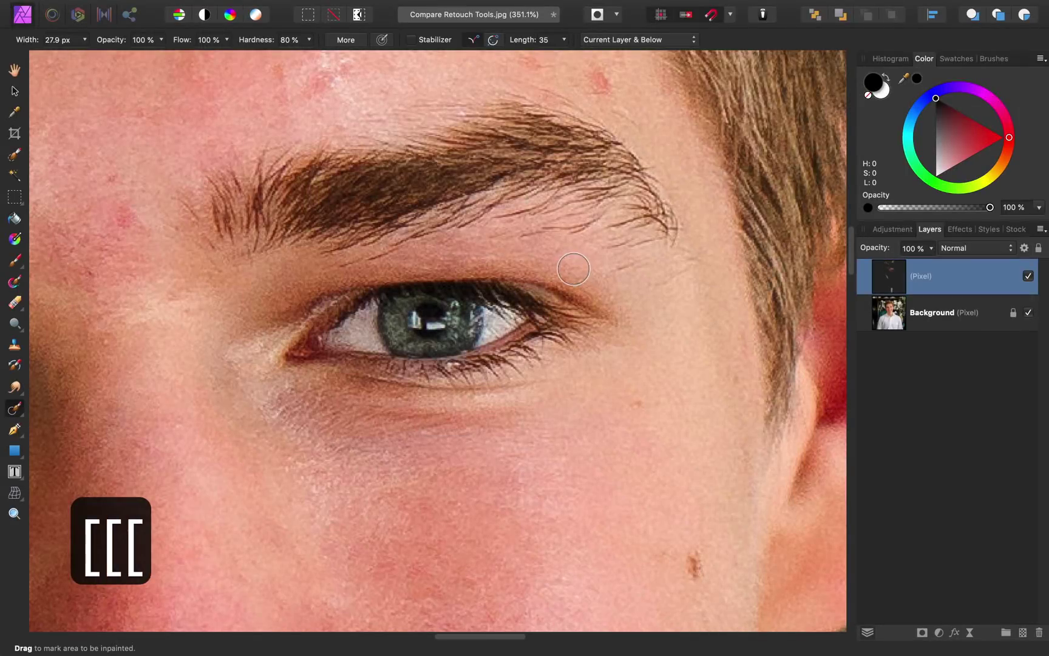
Try inpainting the stray hairs below the eyebrow with a 23.7 px brush, and undo the strokes
key("bracketleft")
left_click_drag(523, 235, 581, 216)
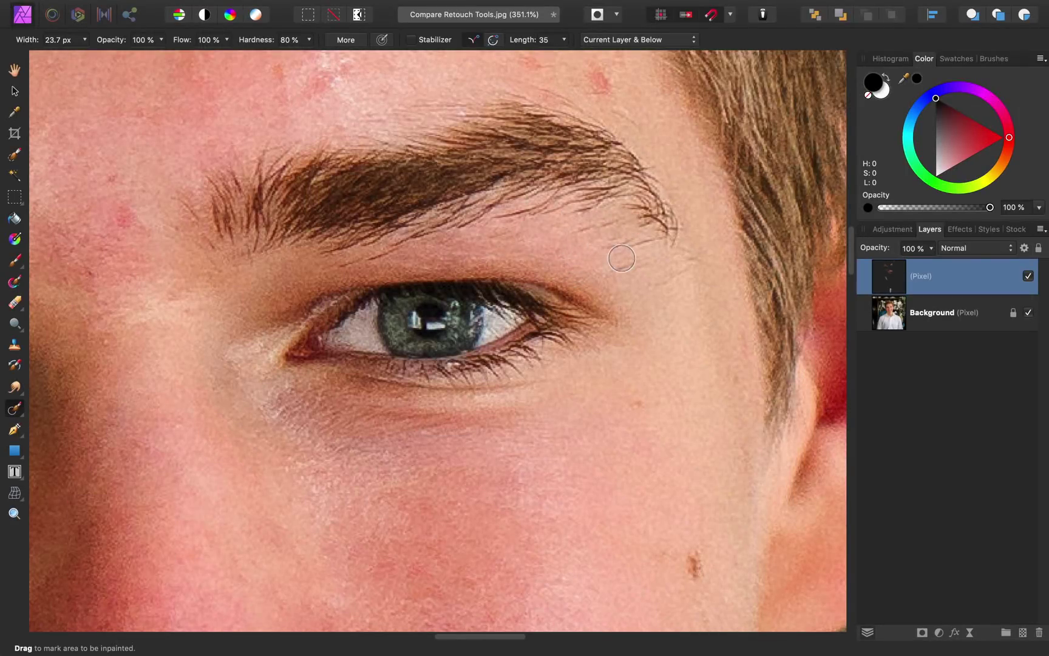
mouse_move(634, 234)
left_mouse_down()
mouse_move(625, 273)
mouse_move(603, 226)
mouse_move(468, 226)
mouse_move(368, 258)
mouse_move(388, 254)
left_mouse_up()
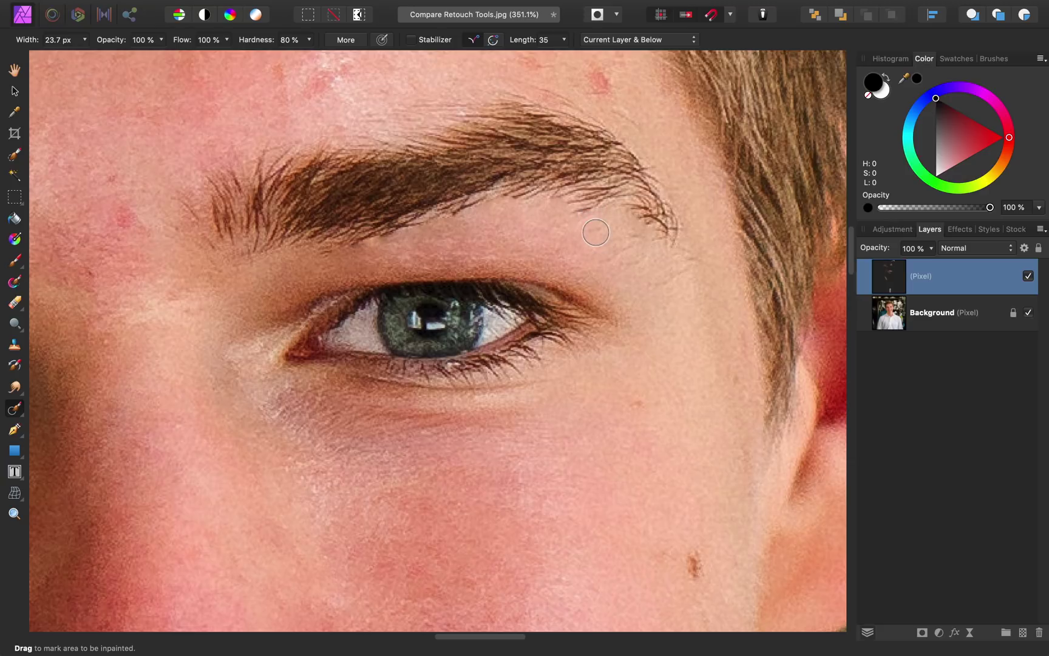
key("super+z")
key("super+z")
key("super+z")
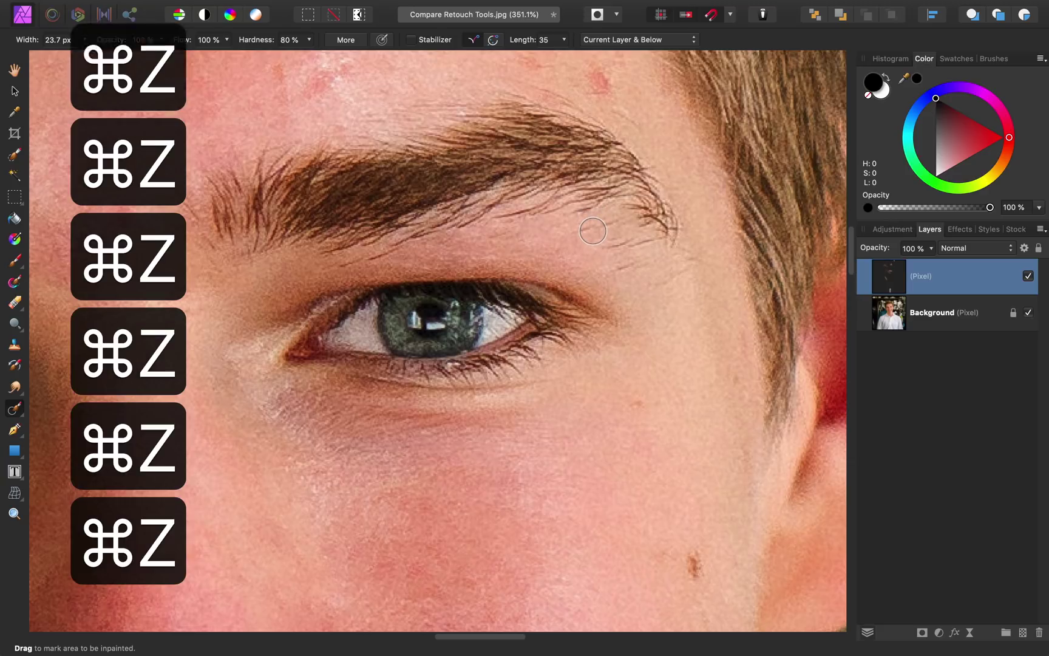
key("super+z")
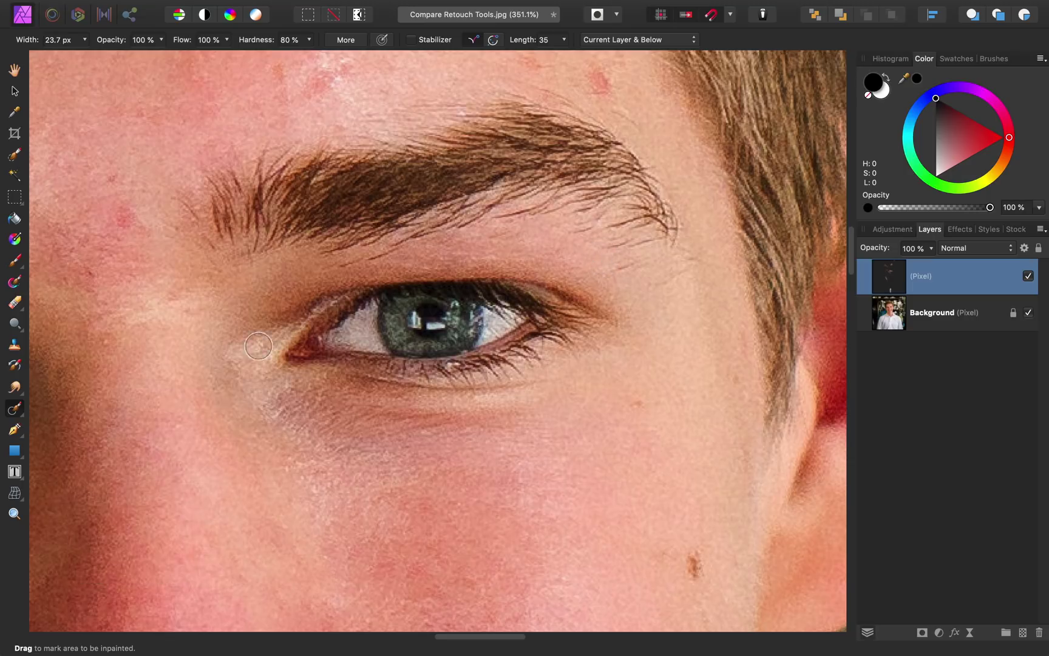
Clone clean skin sampled above the eye over the stray hairs below the eyebrow
left_click(15, 344)
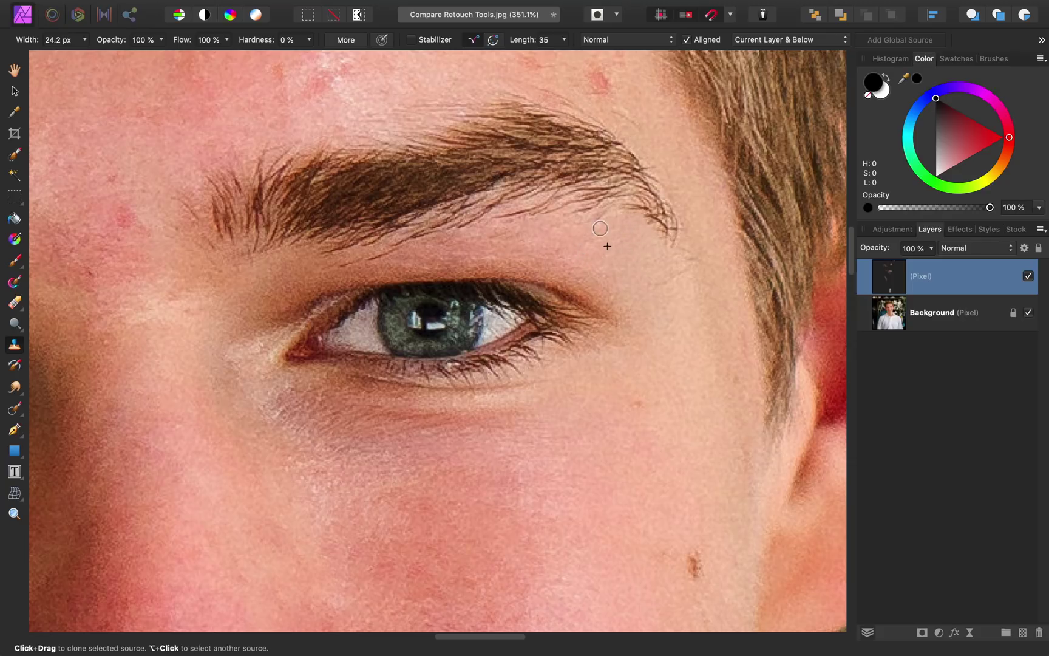
left_click(517, 240, "alt")
left_click(541, 242, "alt")
mouse_move(504, 236)
left_mouse_down()
mouse_move(491, 234)
mouse_move(503, 233)
left_mouse_up()
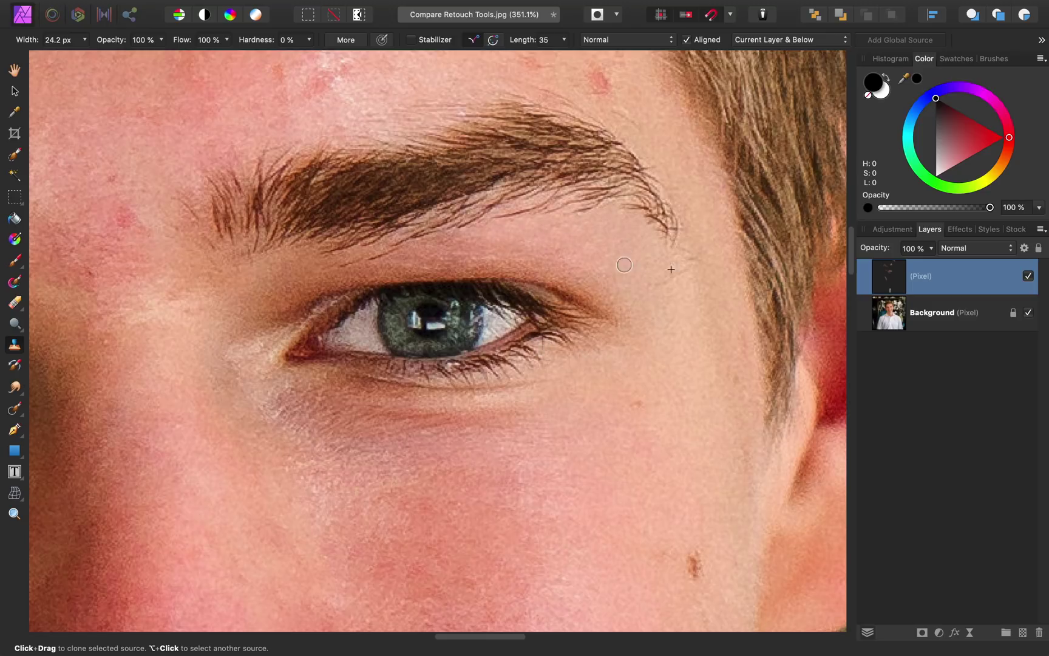
left_click(567, 265, "alt")
Switch to the Healing Brush at 48.6 px wide, try healing the skin between the eyebrow and the eye, and undo the stroke
left_click_drag(15, 408, 55, 414)
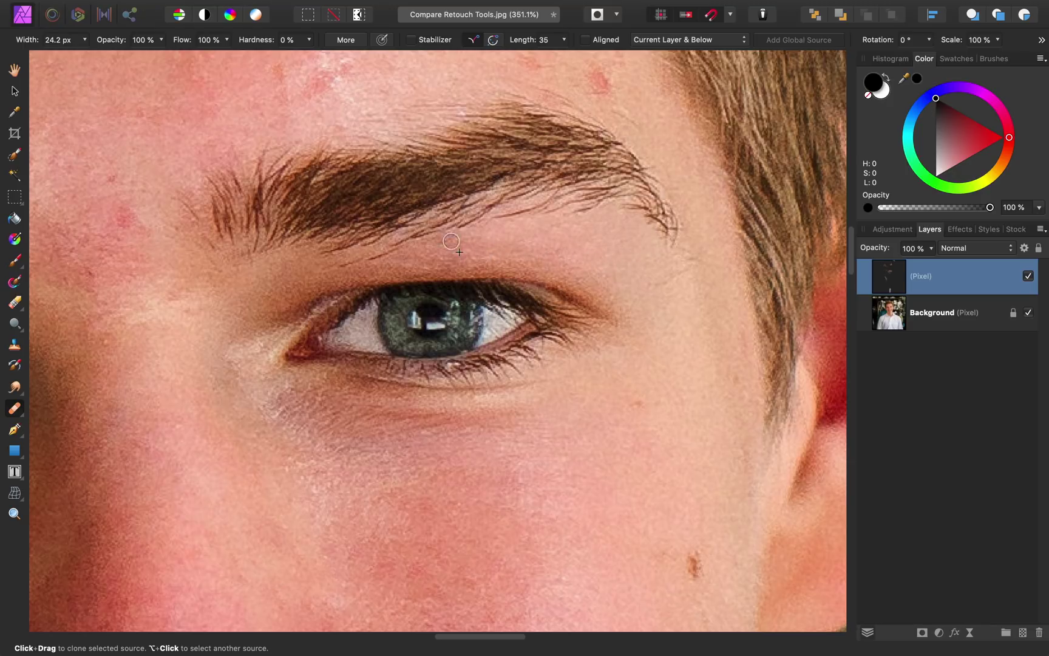
key("bracketright")
key("bracketright")
key("bracketright")
key("bracketright")
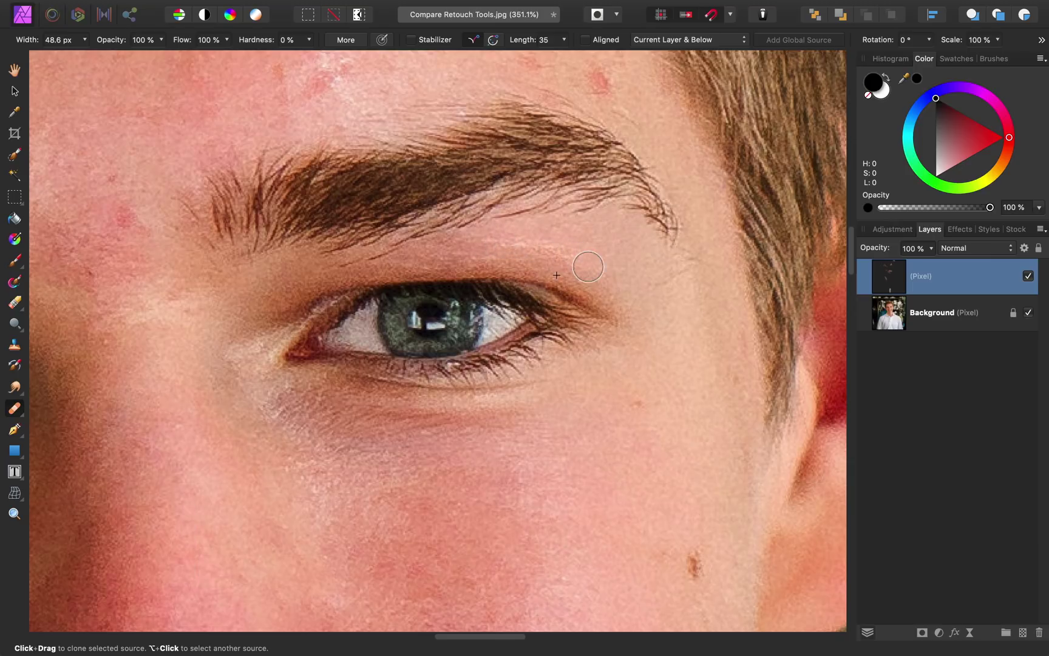
key("super+z")
Heal the skin between the eyebrow and the eye with a sample taken below the eyebrow's outer end
left_click(628, 259, "alt")
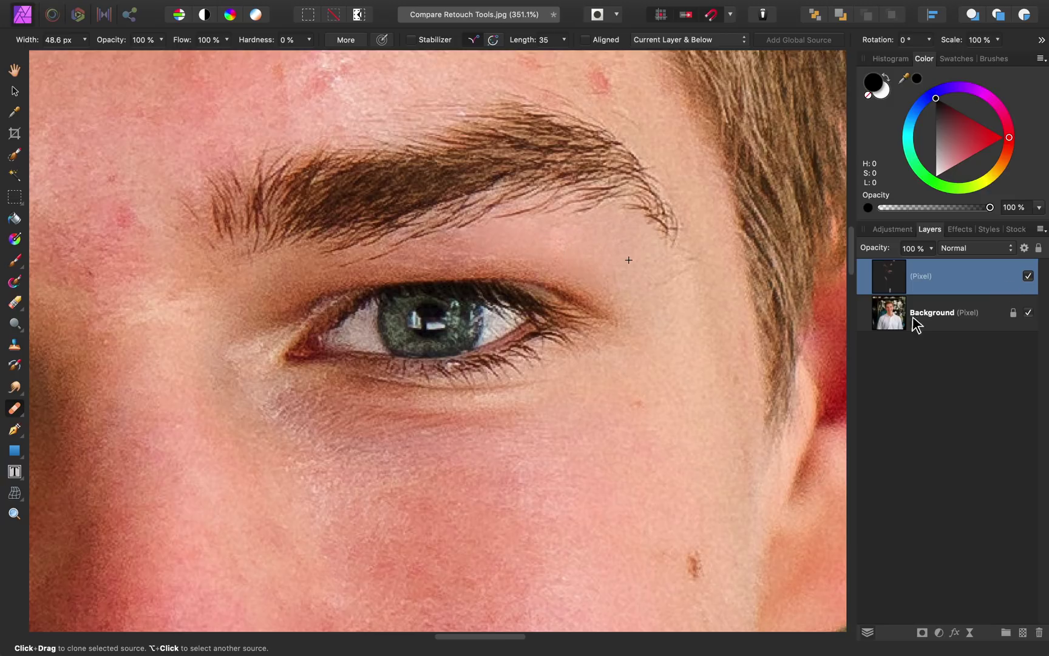
scroll(682, 300, "up", 1)
scroll(682, 300, "left", 1)
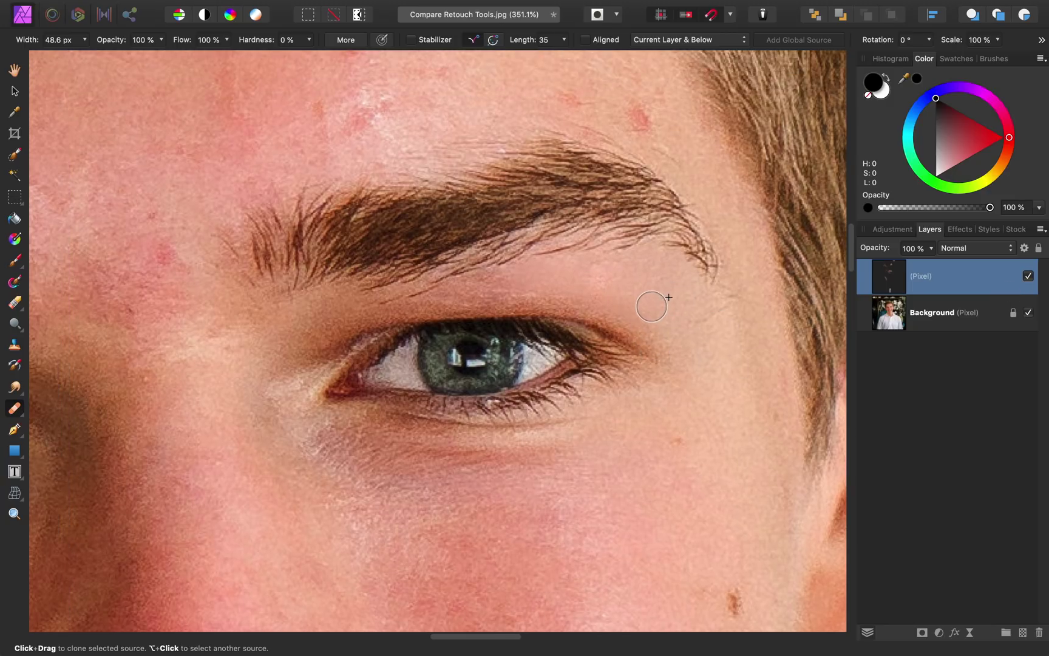
scroll(653, 304, "down", 1)
scroll(652, 304, "right", 1)
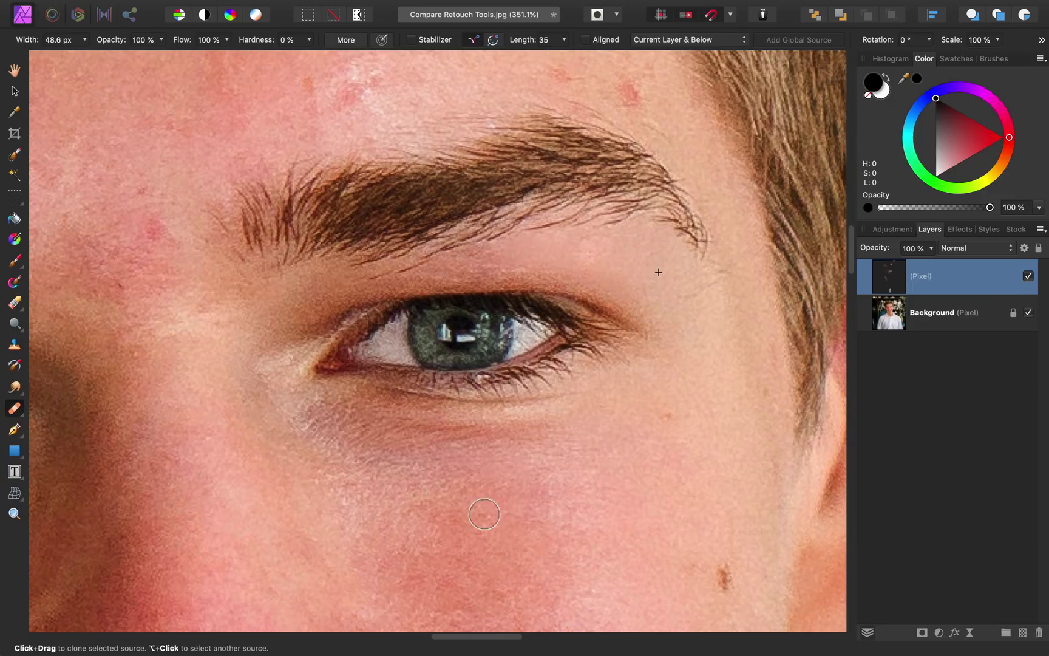
Heal the upper eyelid skin with a sample from the cheek below, and toggle the retouch layer to compare with the original
left_click(468, 507, "alt")
mouse_move(515, 256)
left_mouse_down()
mouse_move(559, 255)
mouse_move(624, 278)
mouse_move(586, 245)
mouse_move(669, 260)
mouse_move(568, 251)
left_mouse_up()
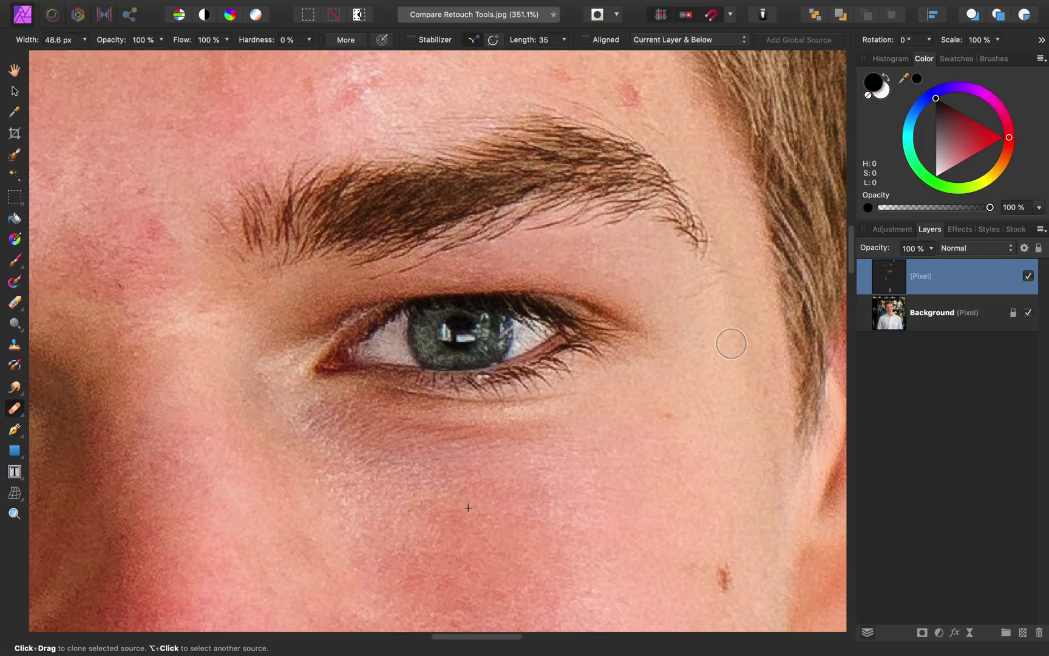
scroll(740, 347, "down", 5)
left_click(1029, 276)
left_click(1027, 276)
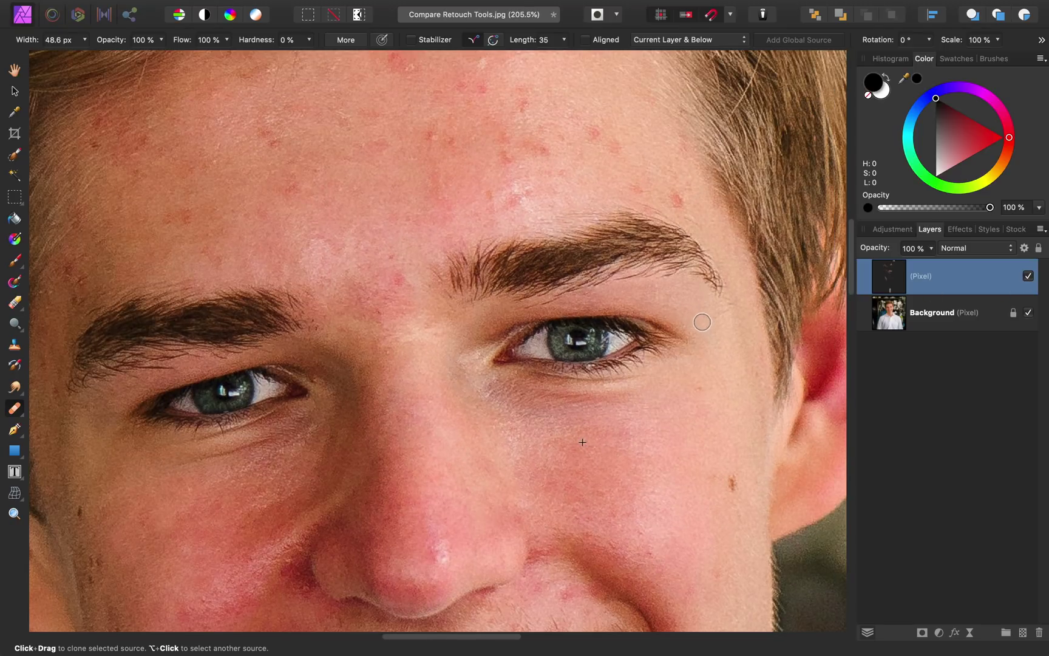